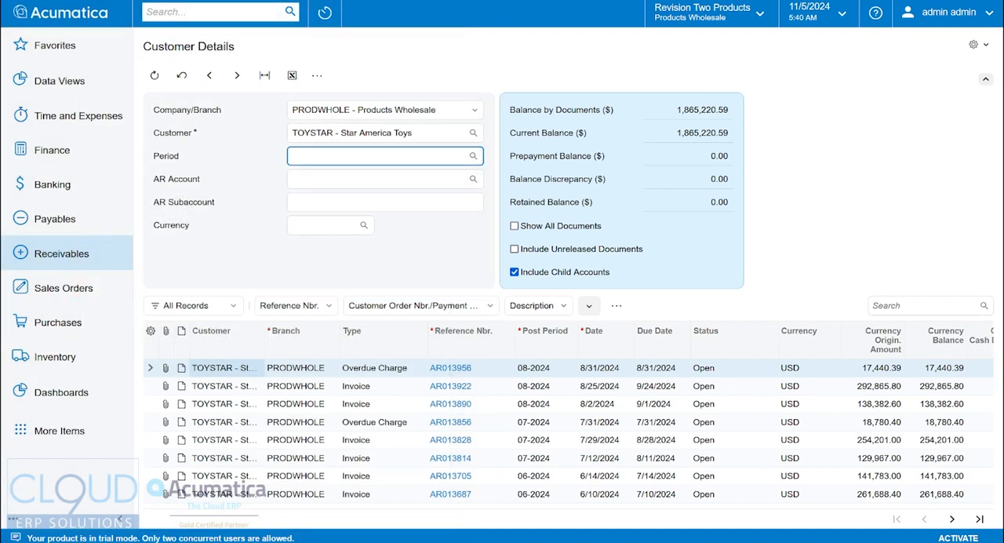
Open the Customer Details inquiry from the Receivables workspace.
{"action": "left_click", "coordinate": [73, 258]}
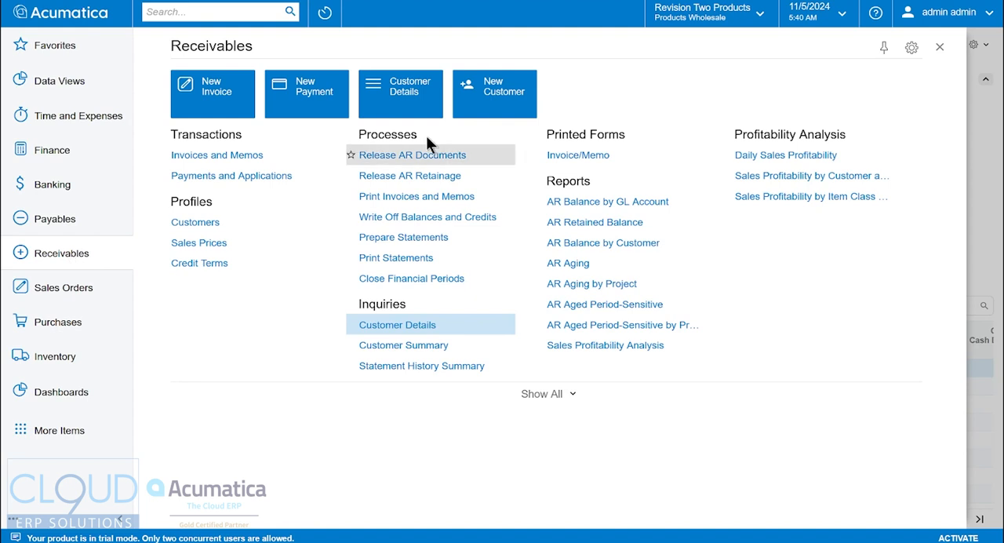
{"action": "left_click", "coordinate": [422, 88]}
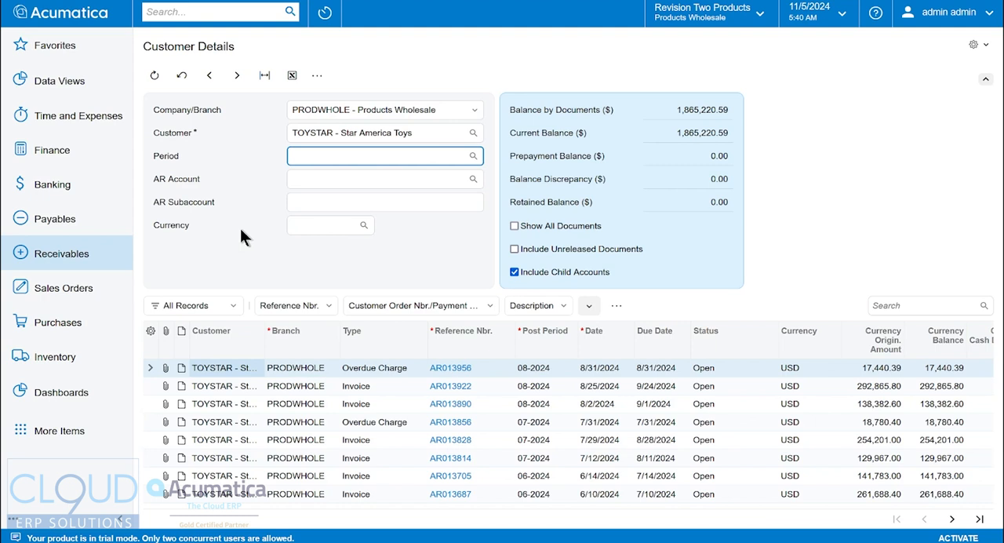
Open the AR Aging report, search for "toy" to select Star America Toys as the customer, and run the report.
{"action": "left_click", "coordinate": [51, 253]}
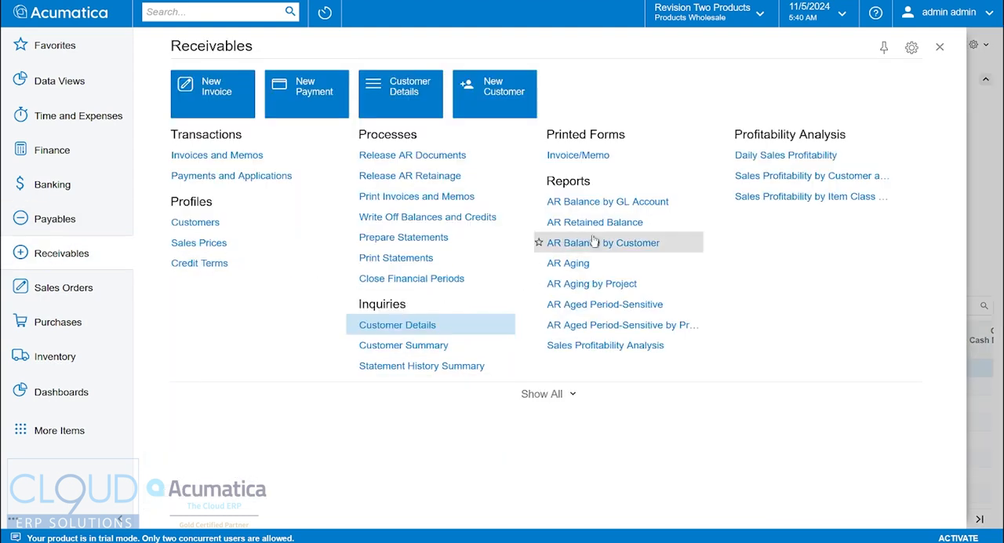
{"action": "left_click", "coordinate": [581, 271]}
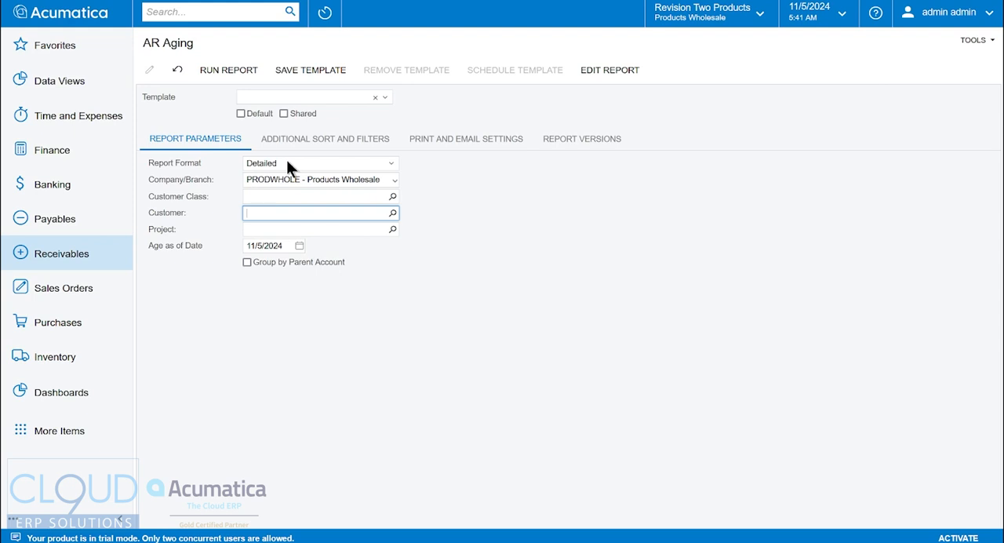
{"action": "left_click", "coordinate": [393, 213]}
{"action": "type", "text": "toy"}
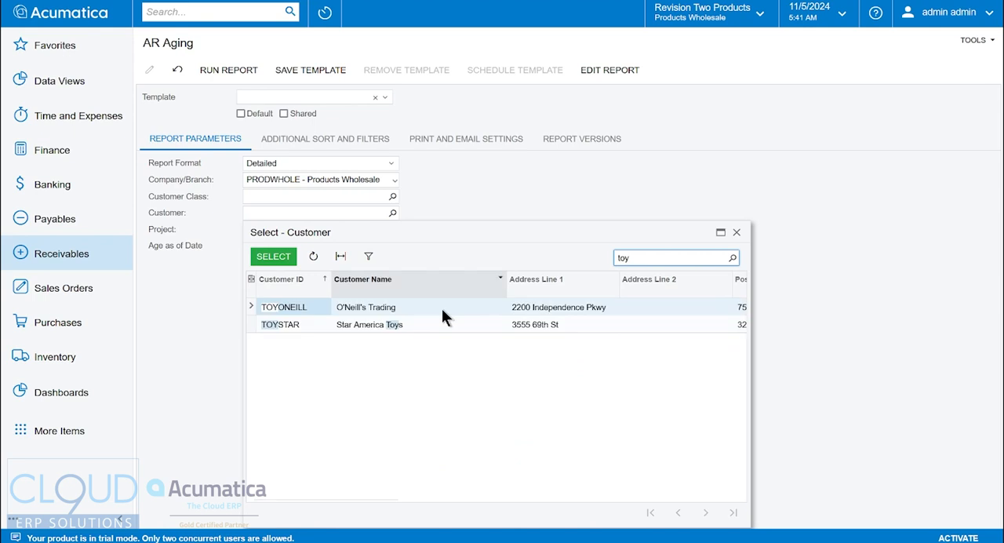
{"action": "left_click", "coordinate": [323, 324]}
{"action": "double_click", "coordinate": [323, 324]}
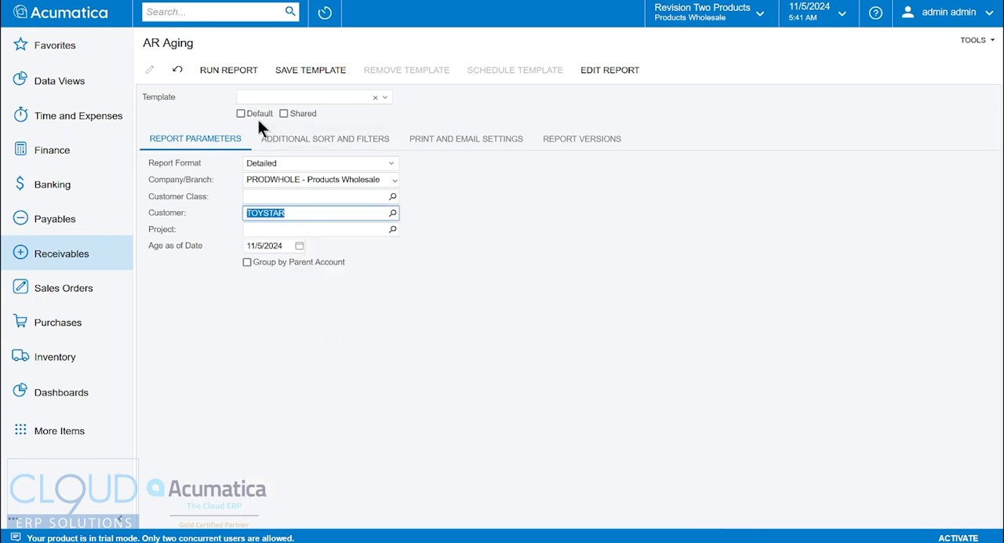
{"action": "left_click", "coordinate": [230, 70]}
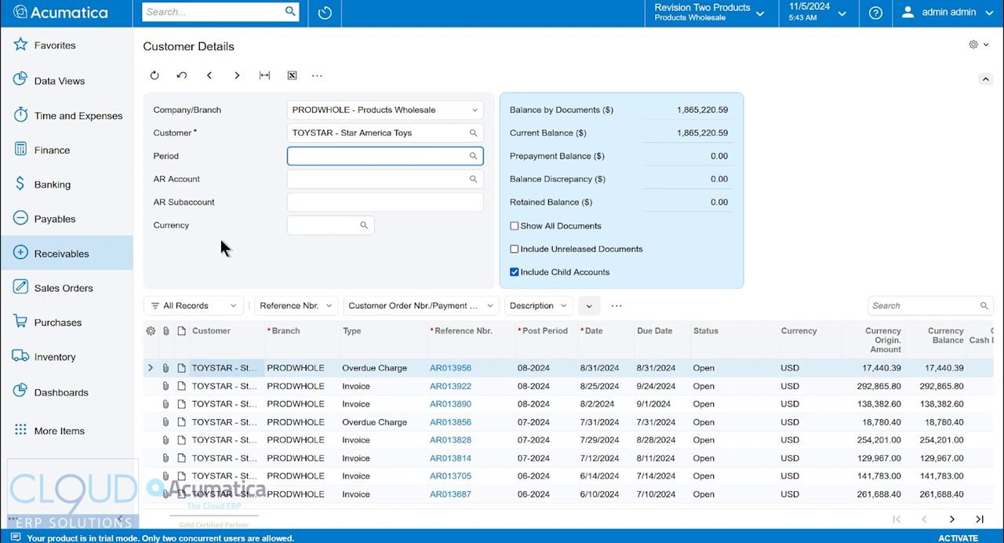
Filter the Customer Details documents so that only the Payment type is included.
{"action": "left_click", "coordinate": [369, 332]}
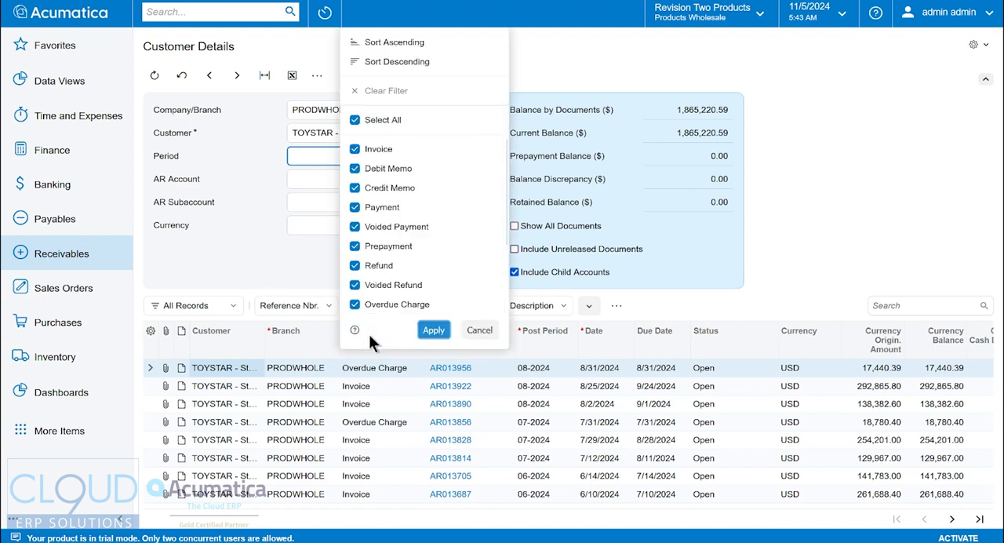
{"action": "left_click", "coordinate": [382, 121]}
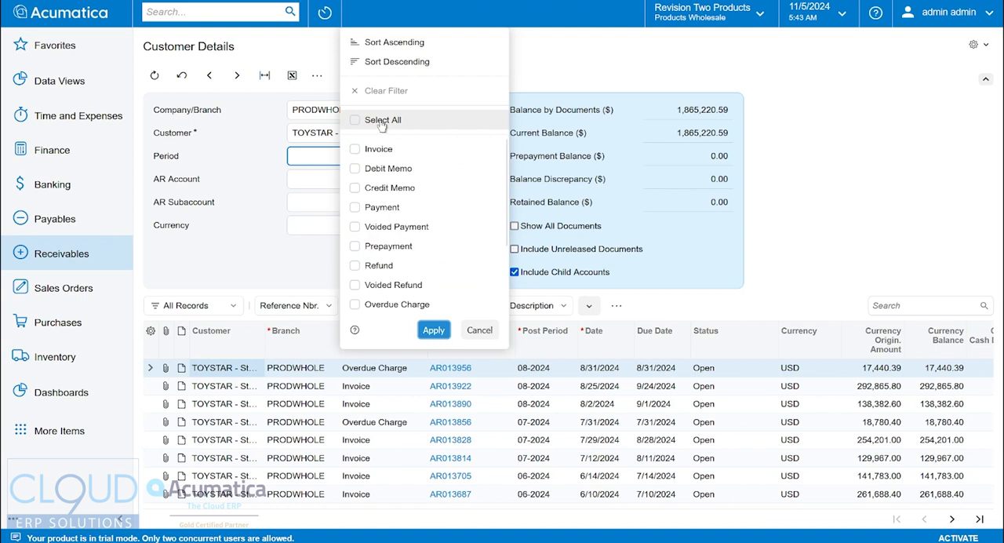
{"action": "left_click", "coordinate": [383, 209]}
{"action": "left_click", "coordinate": [432, 330]}
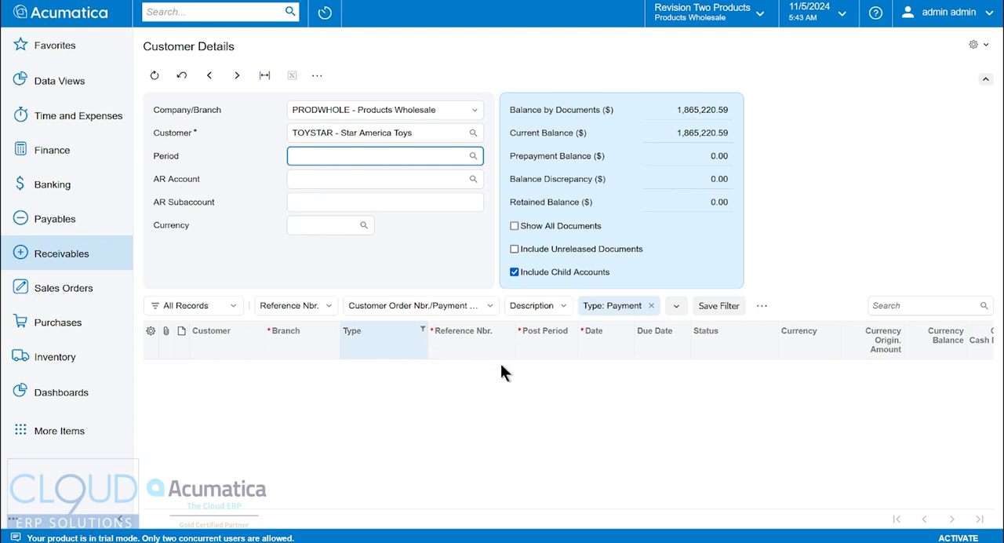
Save the current document filter under the name "Payments Only".
{"action": "left_click", "coordinate": [719, 305]}
{"action": "type", "text": "P"}
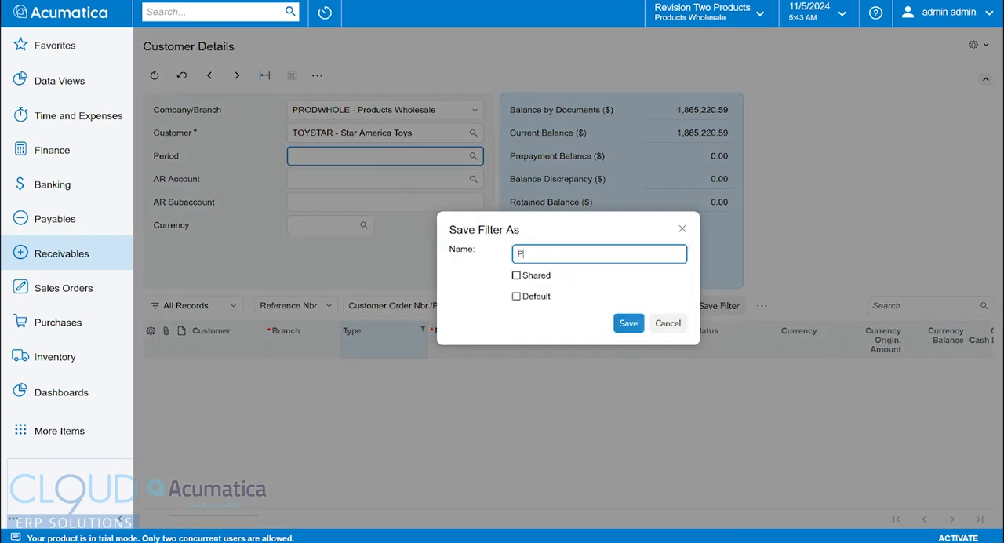
{"action": "type", "text": "ayments Only"}
{"action": "left_click", "coordinate": [629, 322]}
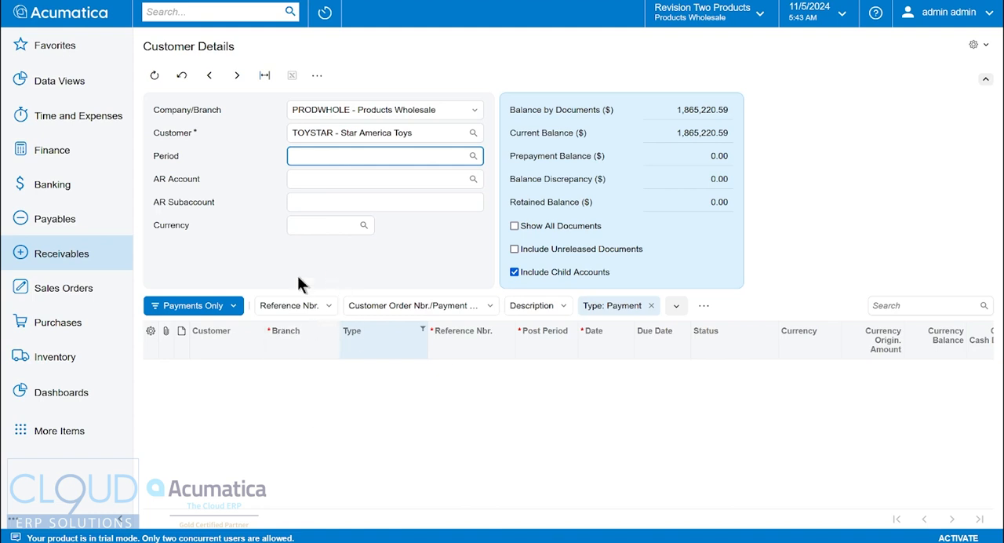
Change the document type filter to include Invoice instead of Payment.
{"action": "left_click", "coordinate": [380, 331]}
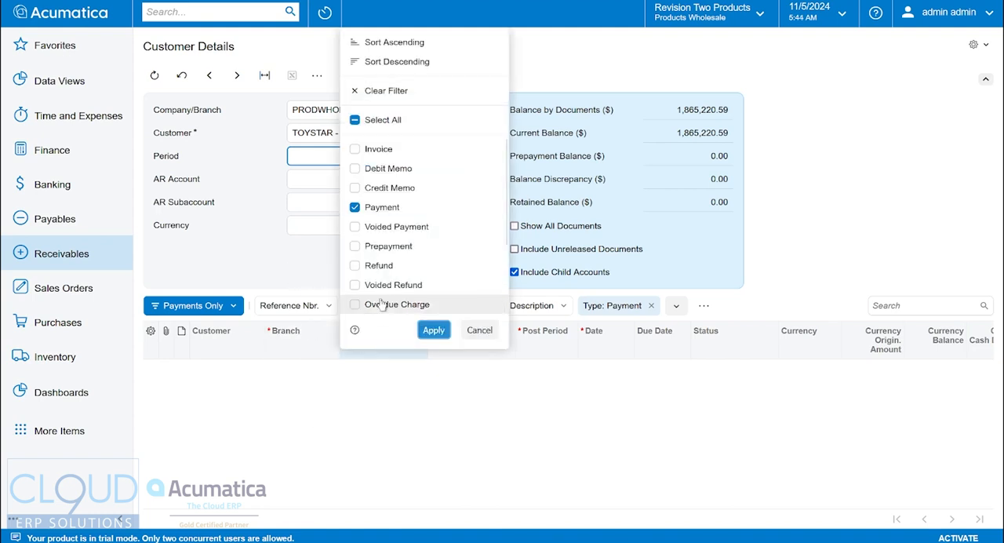
{"action": "left_click", "coordinate": [355, 150]}
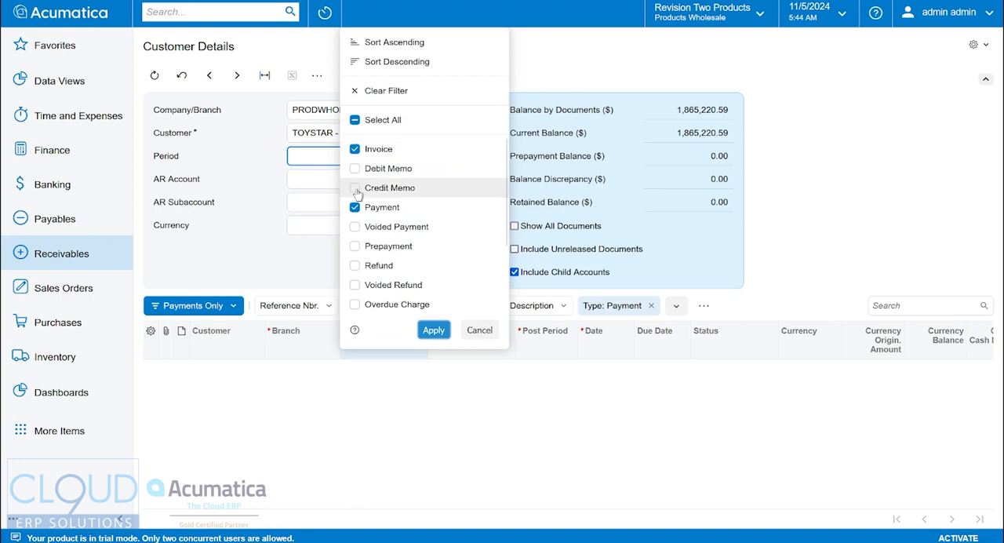
{"action": "left_click", "coordinate": [354, 207]}
{"action": "left_click", "coordinate": [434, 330]}
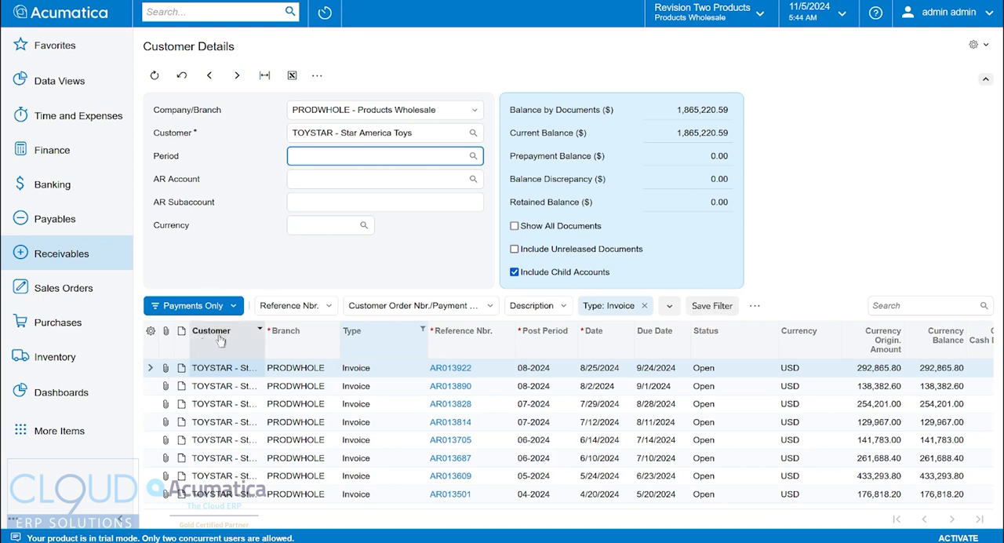
Save the modified filter as a new filter named "Invoices Only".
{"action": "left_click", "coordinate": [755, 305]}
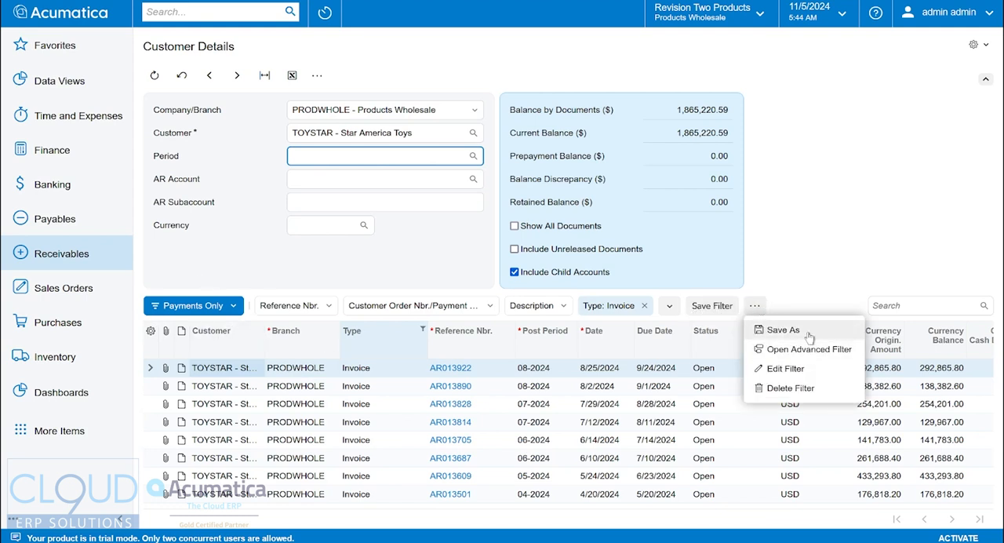
{"action": "left_click", "coordinate": [765, 330]}
{"action": "type", "text": "Invoic"}
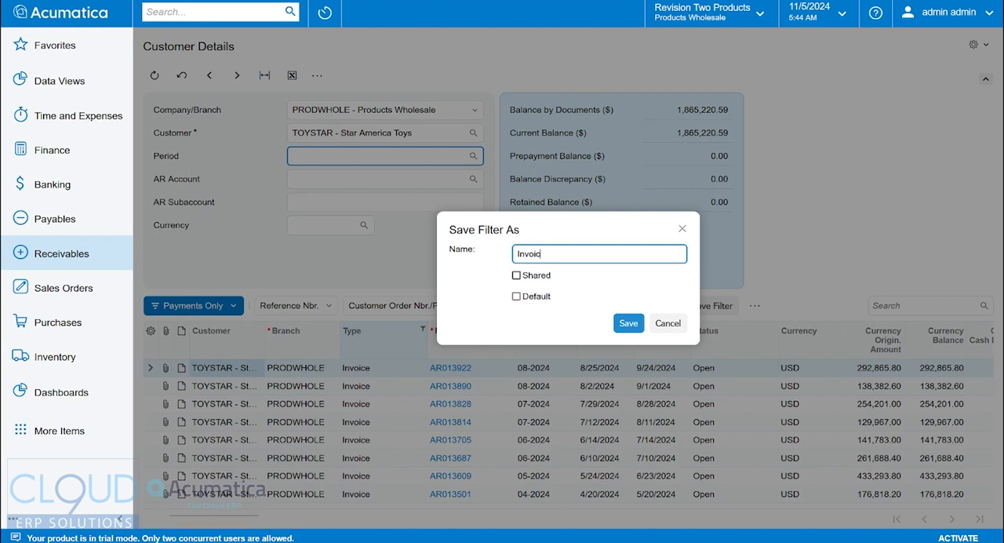
{"action": "type", "text": "es Only"}
{"action": "left_click", "coordinate": [620, 324]}
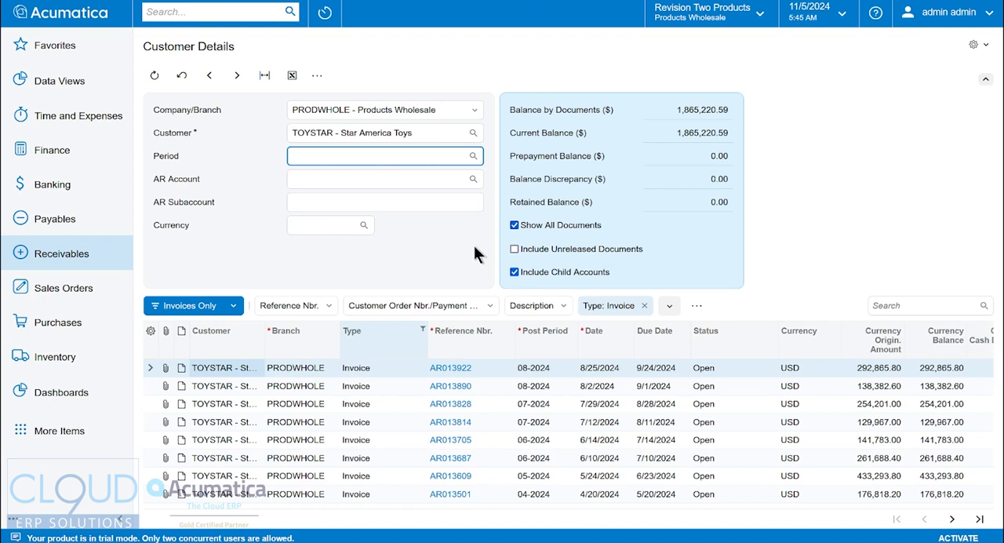
Move the Currency Origin. Amount and Currency Balance columns ahead of Status, and sort the documents ascending by Currency Balance.
{"action": "left_click_drag", "start_coordinate": [432, 505], "coordinate": [520, 505]}
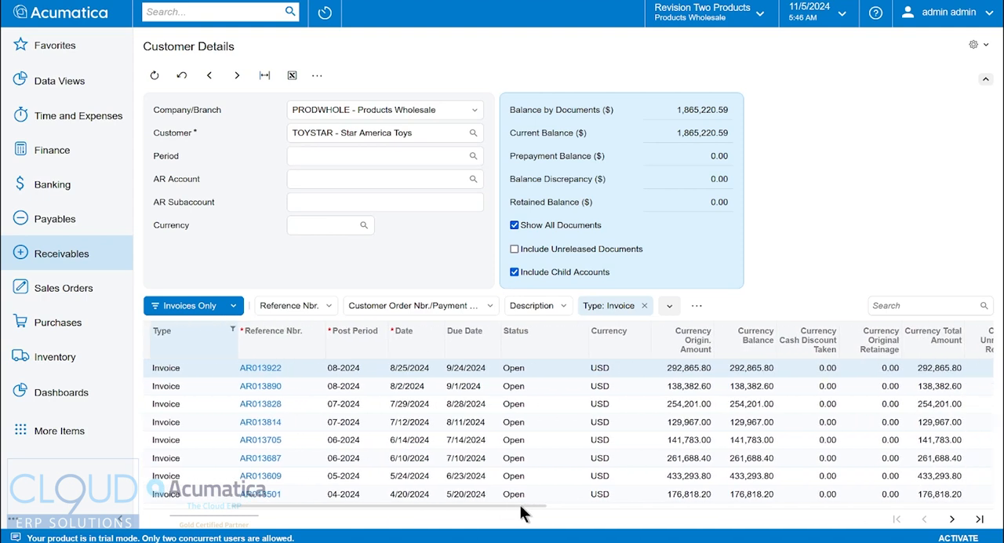
{"action": "left_click_drag", "start_coordinate": [756, 340], "coordinate": [499, 342]}
{"action": "left_click_drag", "start_coordinate": [755, 339], "coordinate": [502, 342]}
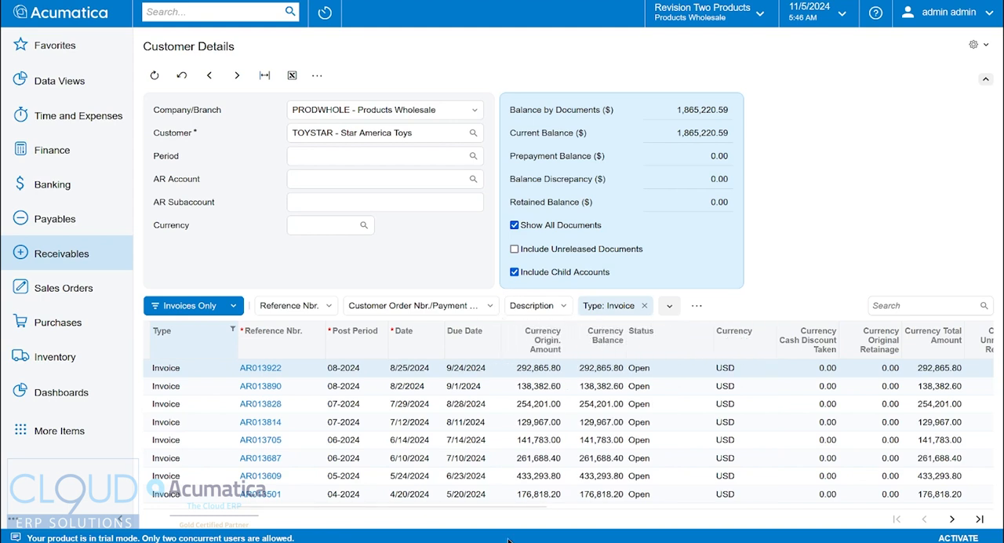
{"action": "left_click_drag", "start_coordinate": [526, 503], "coordinate": [313, 494]}
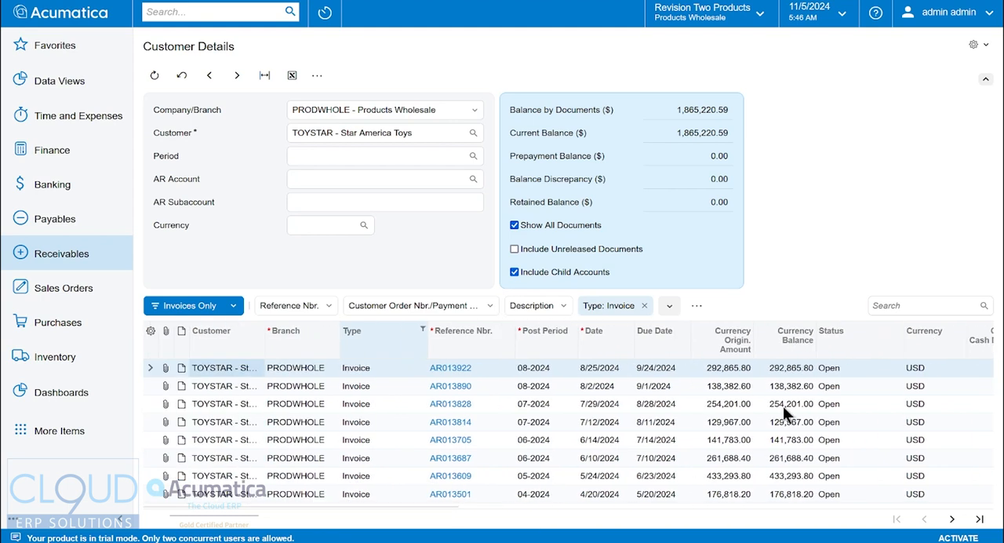
{"action": "left_click", "coordinate": [799, 349]}
{"action": "left_click", "coordinate": [802, 46]}
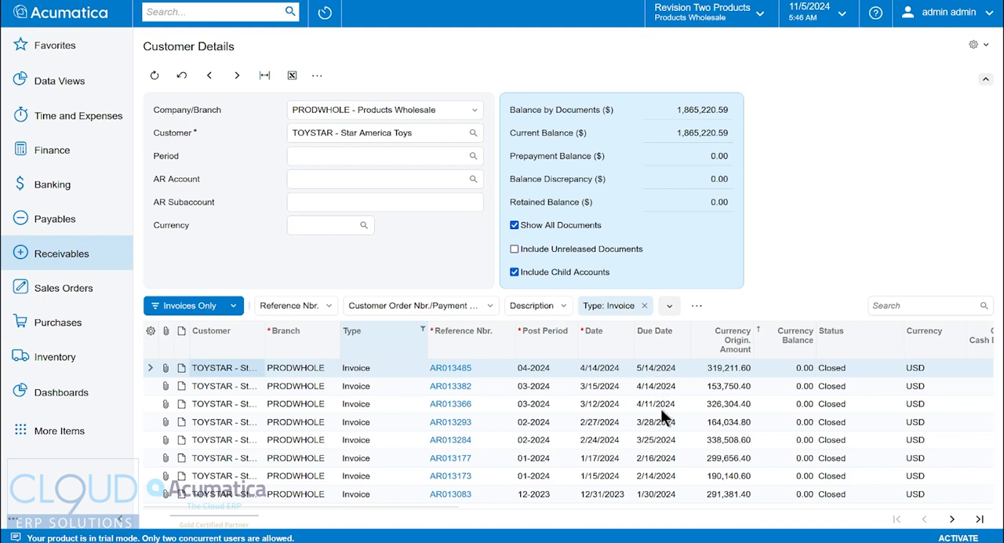
Apply the saved Payments Only filter and open the payment dated 6/30/2024 from the document list.
{"action": "left_click", "coordinate": [182, 306]}
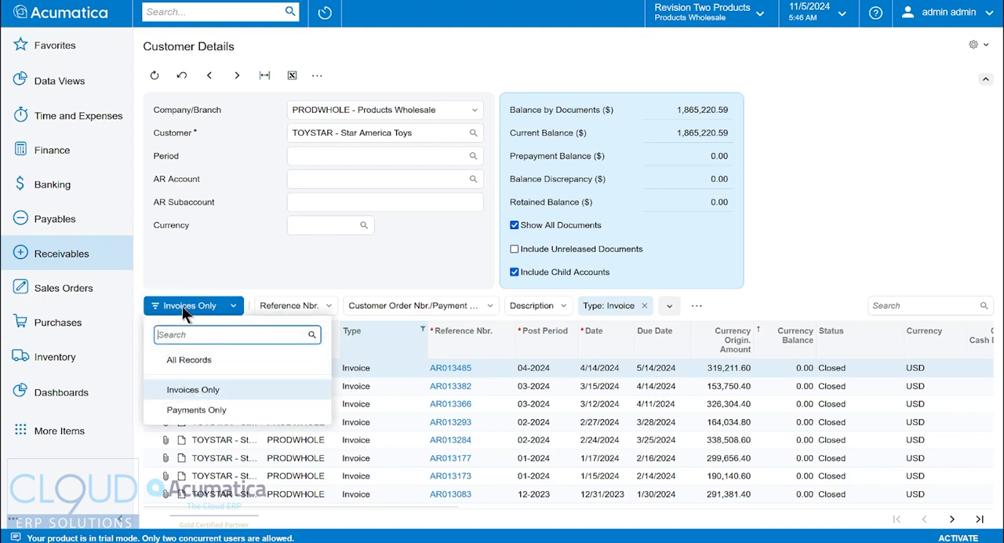
{"action": "left_click", "coordinate": [197, 406]}
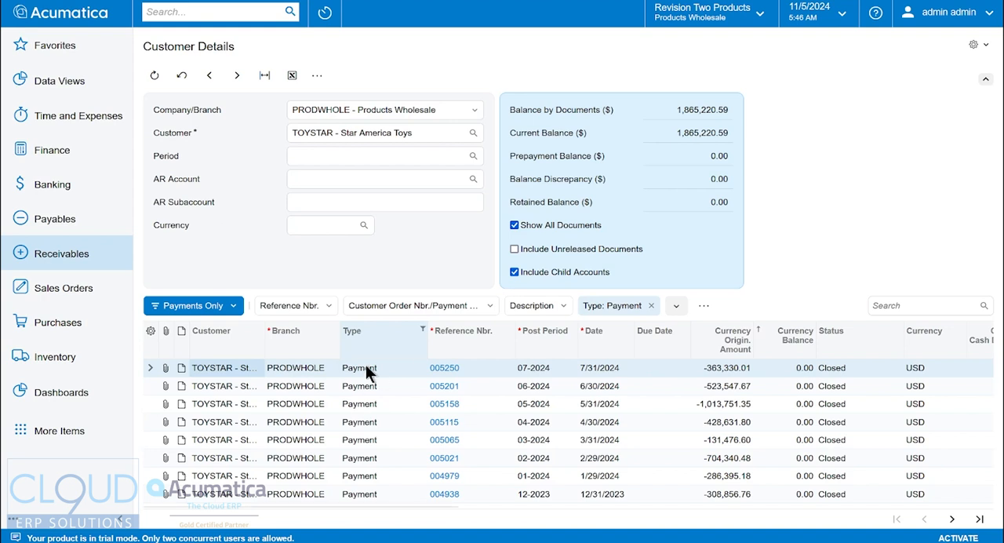
{"action": "left_click", "coordinate": [444, 385]}
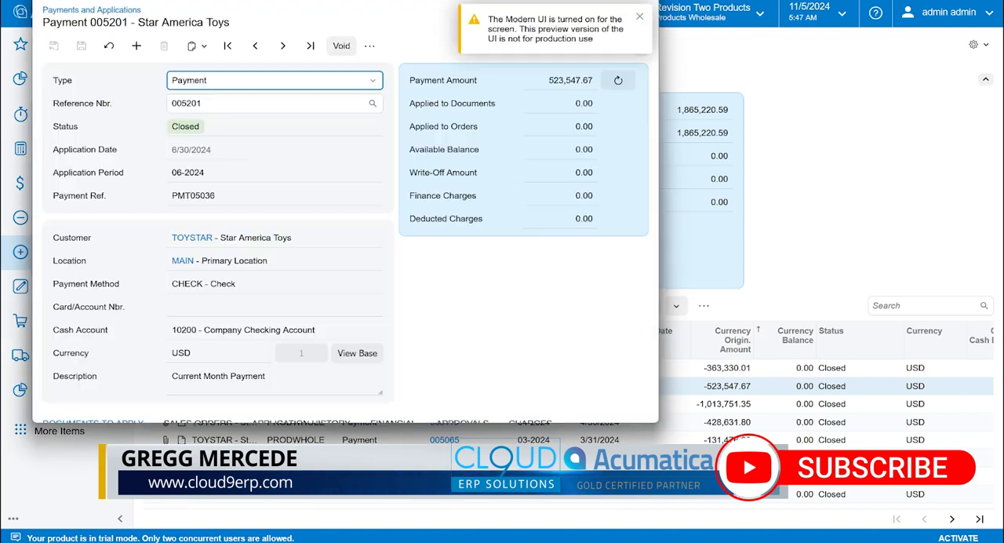
{"action": "left_click", "coordinate": [623, 1]}
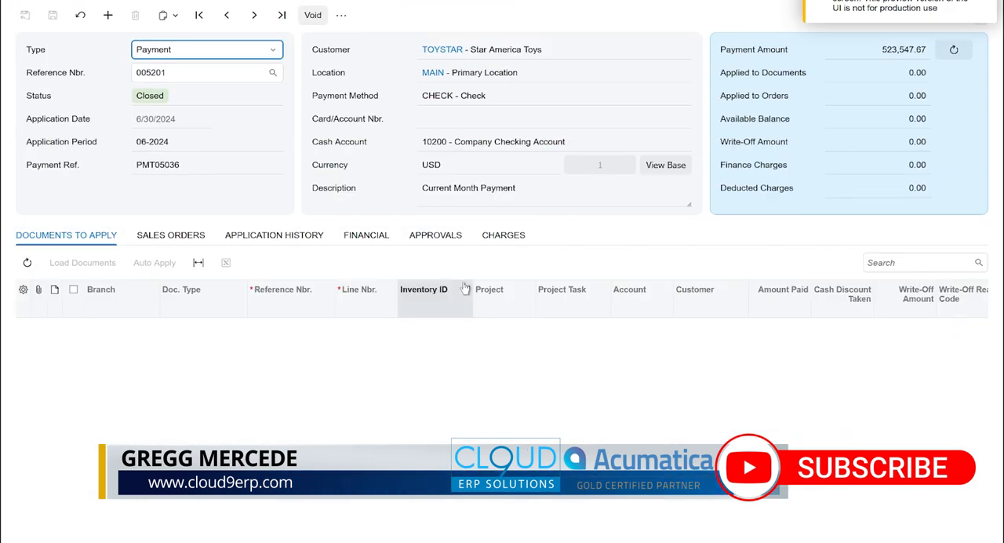
Examine each invoice and overdue charge in the payment's application history, and look over the payment's additional actions and reports.
{"action": "left_click", "coordinate": [284, 237]}
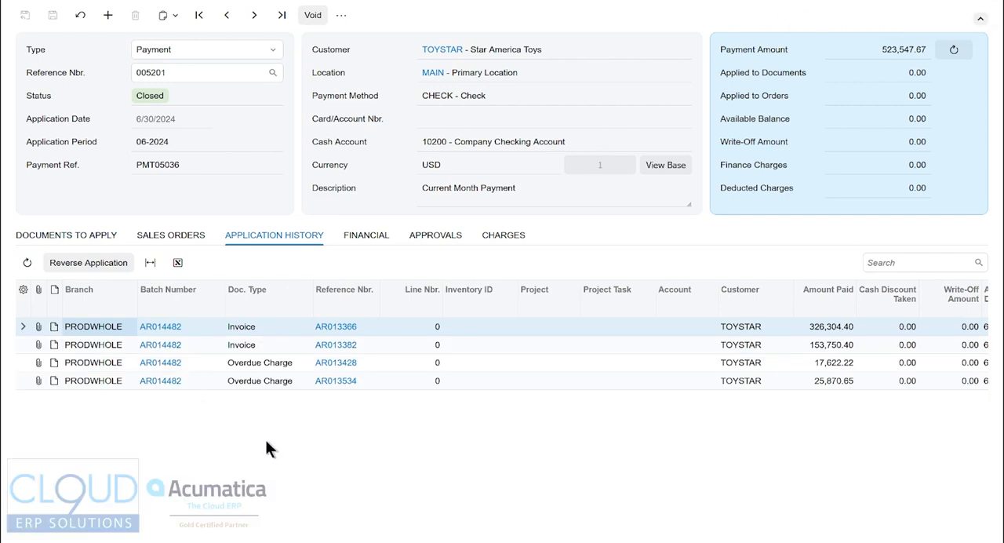
{"action": "left_click", "coordinate": [252, 328]}
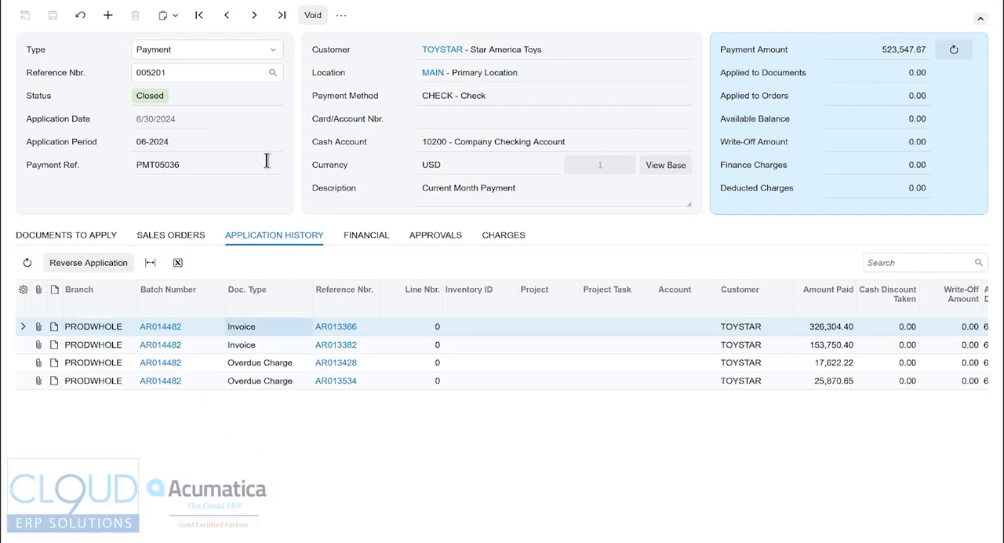
{"action": "left_click", "coordinate": [384, 327]}
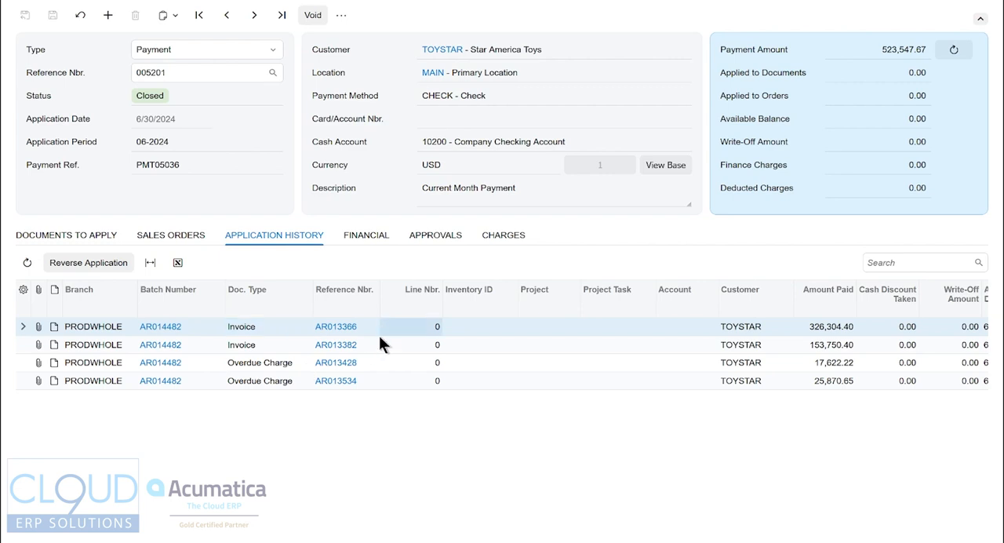
{"action": "left_click", "coordinate": [379, 348]}
{"action": "key", "text": "Down"}
{"action": "key", "text": "Down"}
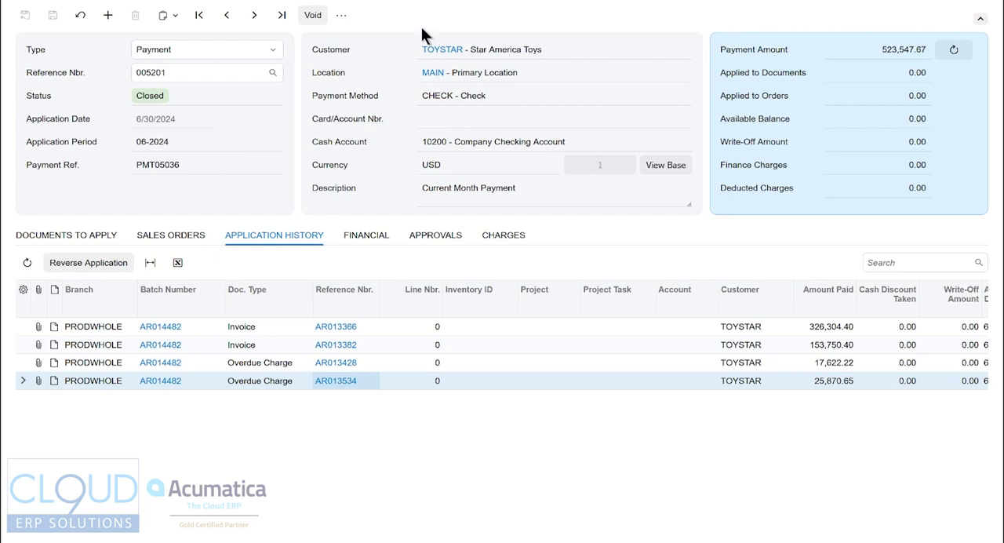
{"action": "left_click", "coordinate": [341, 16]}
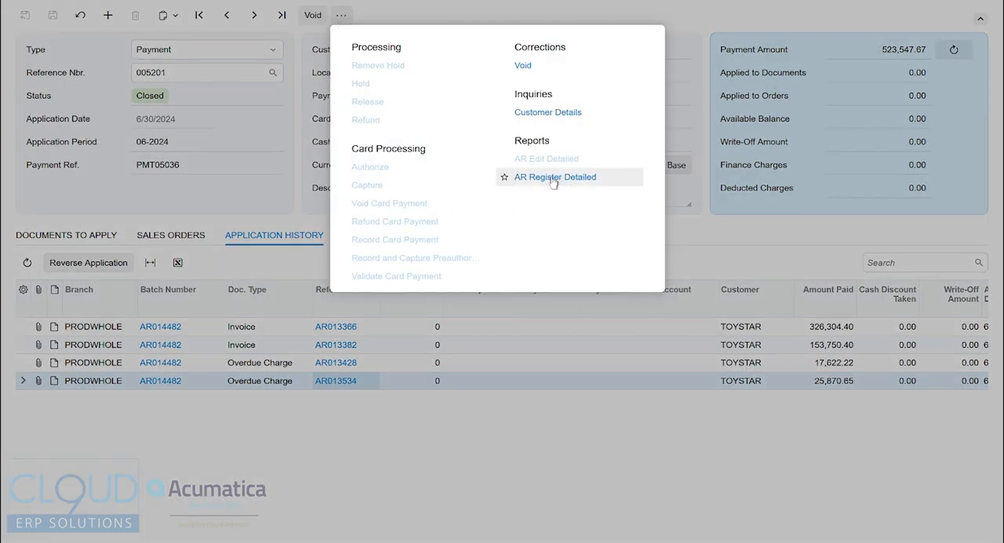
{"action": "left_click", "coordinate": [706, 218]}
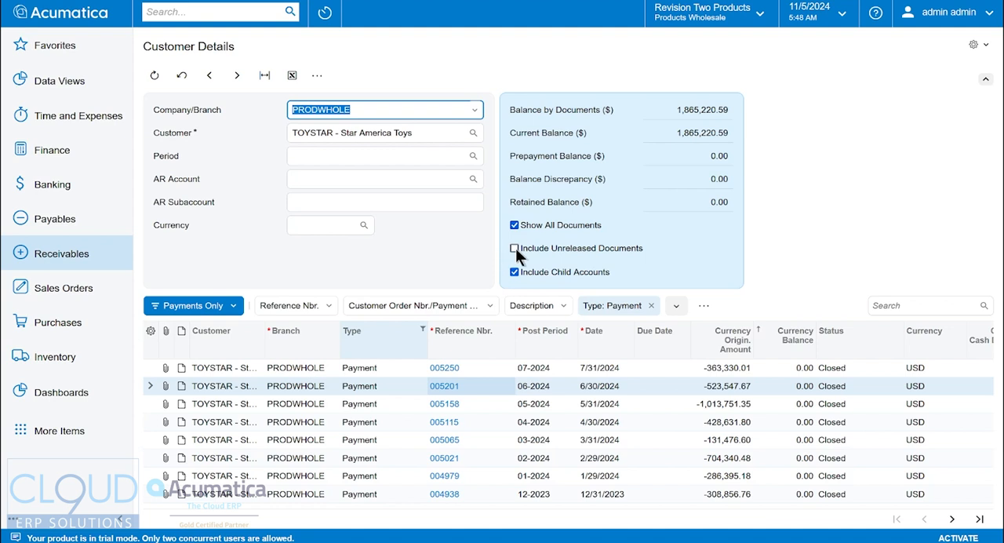
Apply the saved Invoices Only filter to the Customer Details documents.
{"action": "left_click", "coordinate": [453, 246]}
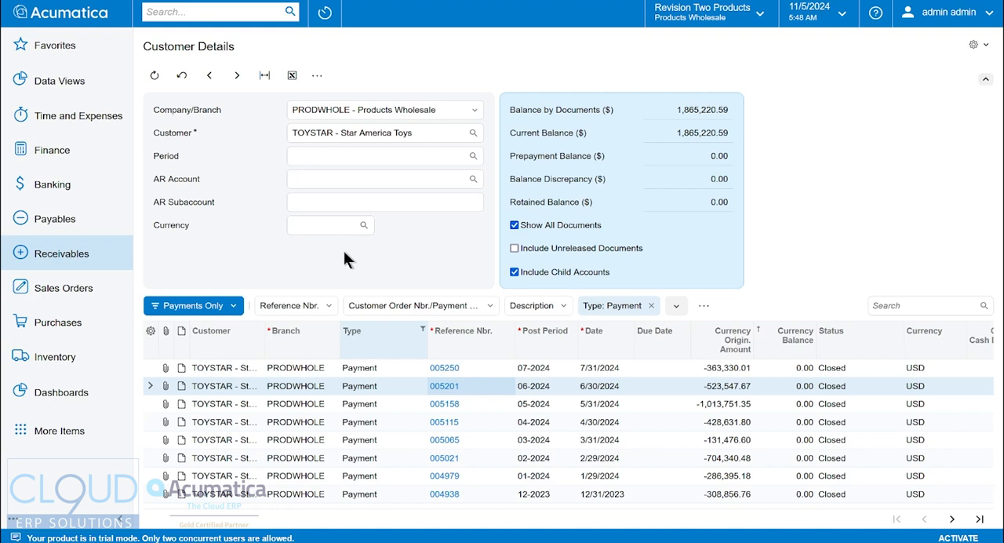
{"action": "left_click", "coordinate": [221, 306]}
{"action": "left_click", "coordinate": [193, 388]}
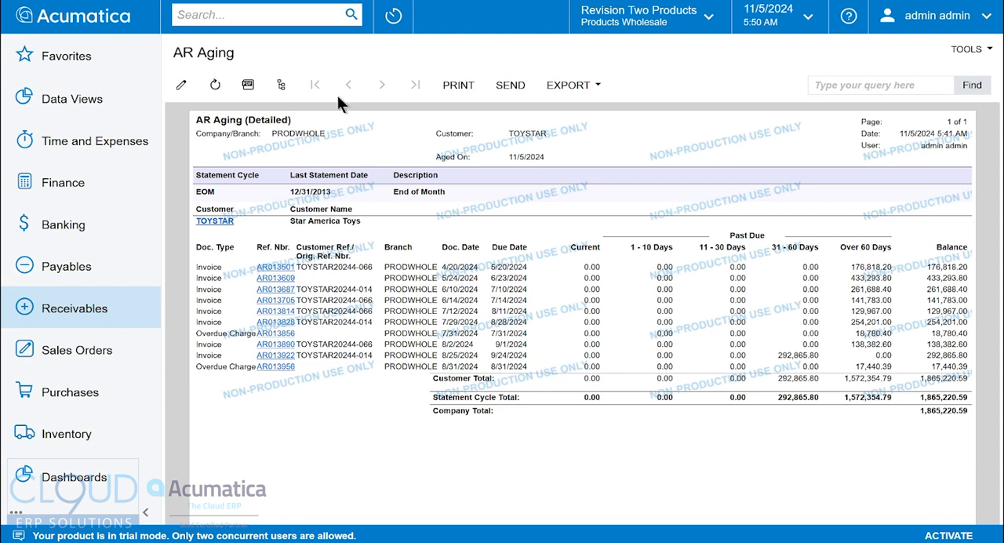
Run the AR Coming Due report in Detailed format for customer TOYSTAR in branch PRODWHOLE.
{"action": "left_click", "coordinate": [91, 316]}
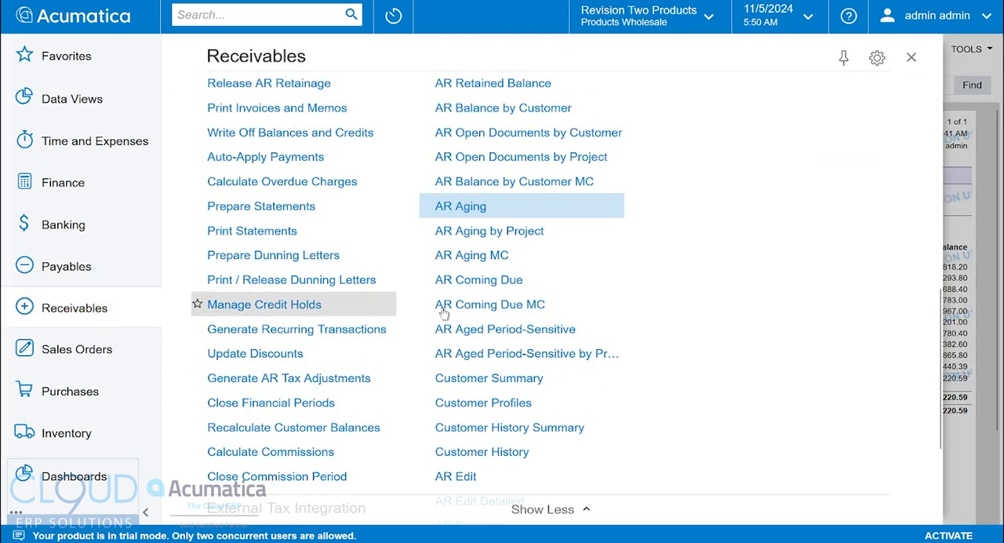
{"action": "scroll", "coordinate": [518, 235], "scroll_direction": "up", "scroll_amount": 3}
{"action": "scroll", "coordinate": [541, 250], "scroll_direction": "down", "scroll_amount": 2}
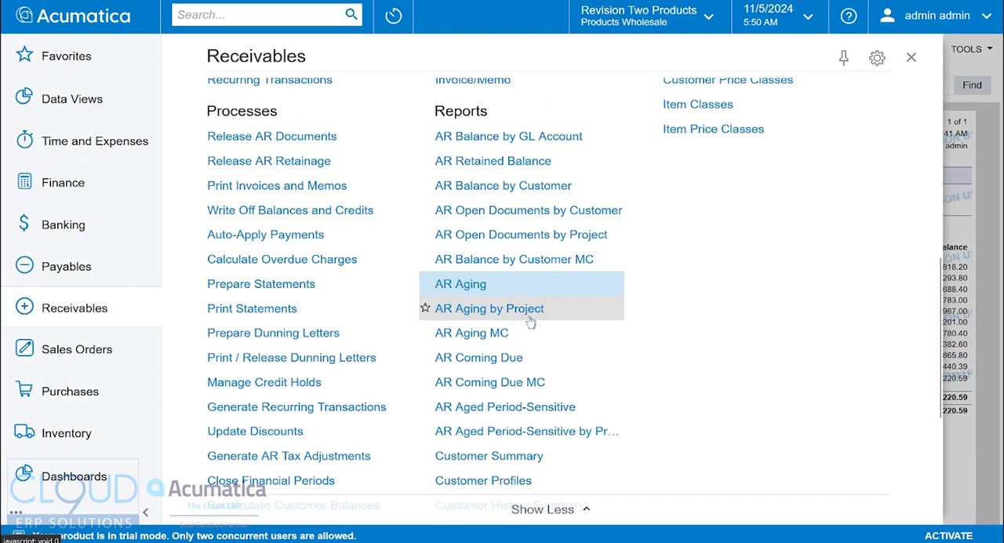
{"action": "left_click", "coordinate": [481, 362]}
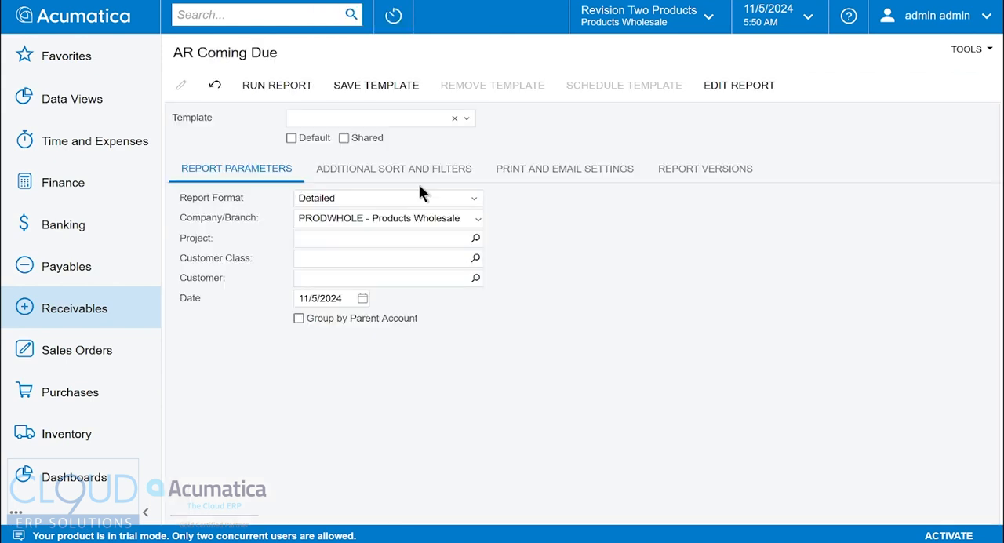
{"action": "left_click", "coordinate": [476, 277]}
{"action": "type", "text": "toy"}
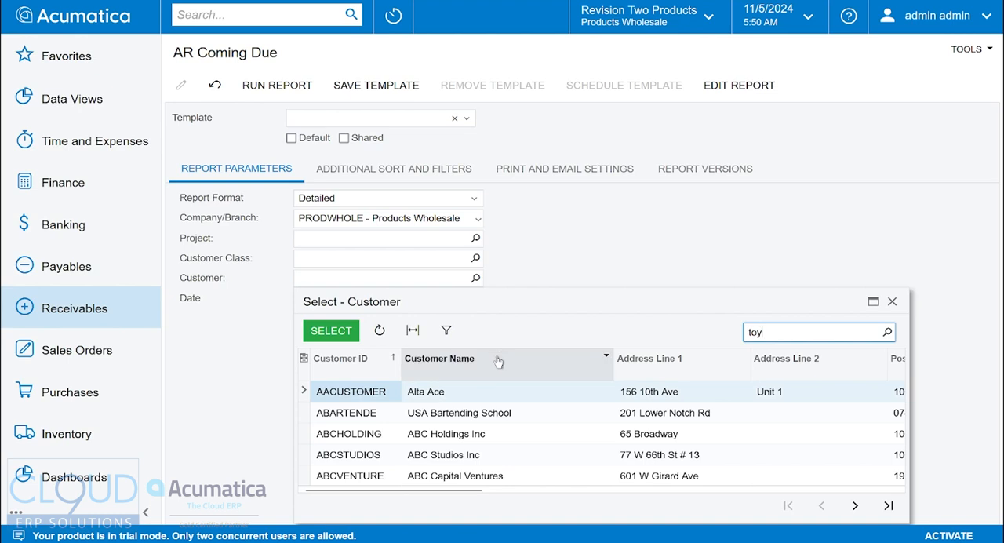
{"action": "double_click", "coordinate": [416, 416]}
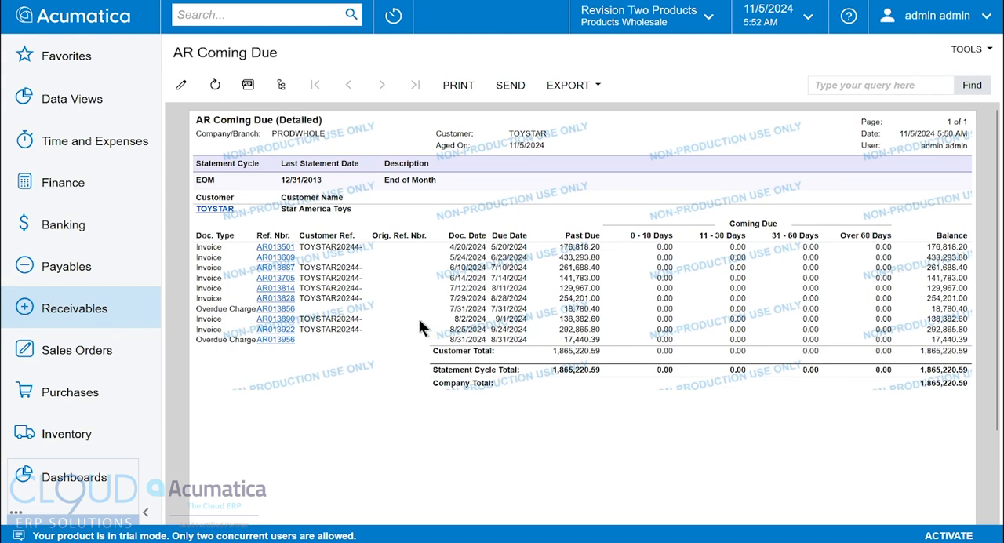
Run the AR Aged Period-Sensitive report in Detailed format for financial period 10-2022.
{"action": "left_click", "coordinate": [112, 310]}
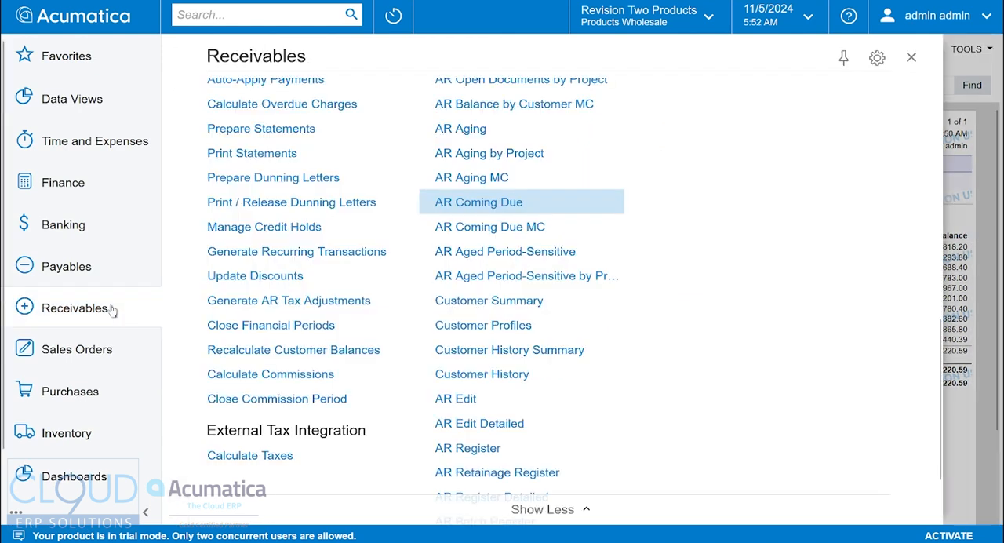
{"action": "left_click", "coordinate": [510, 252]}
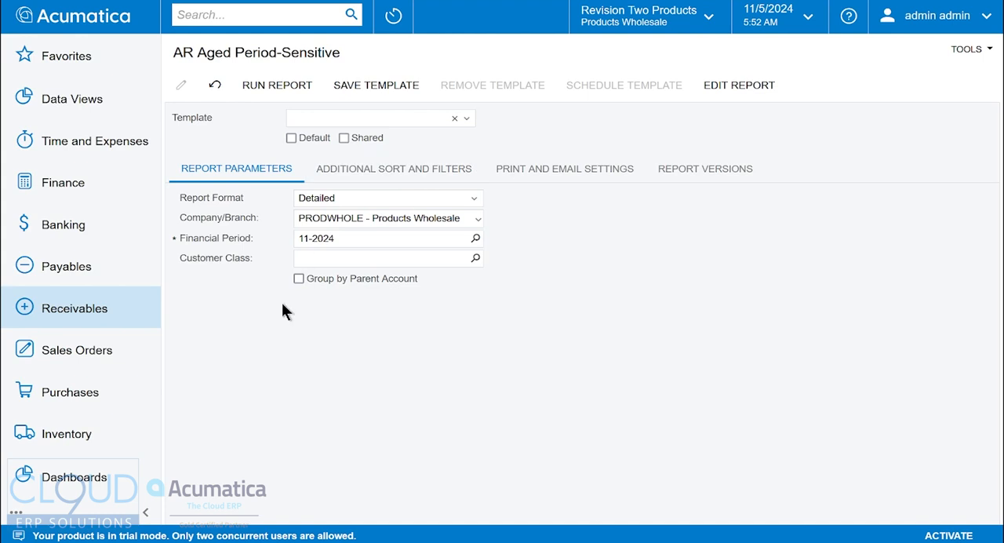
{"action": "left_click", "coordinate": [476, 238]}
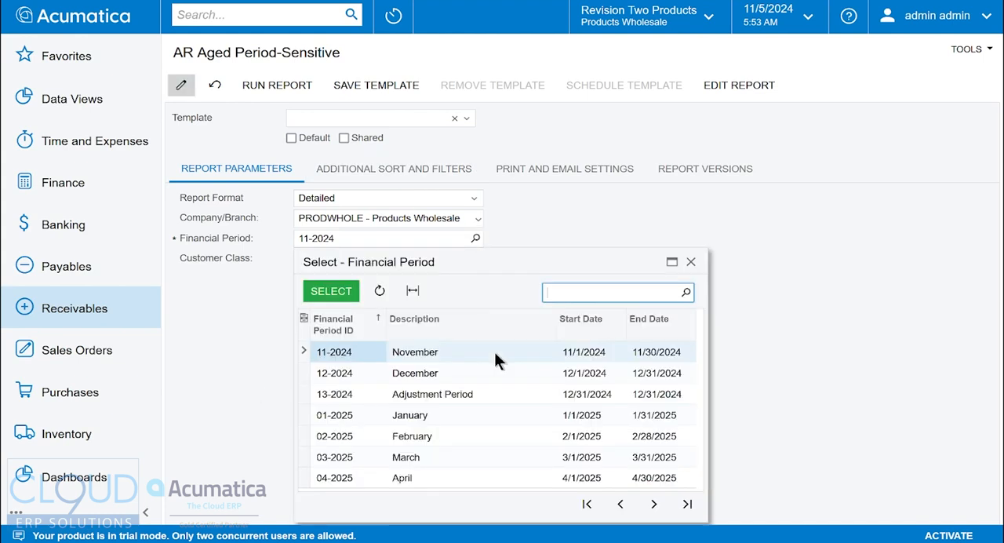
{"action": "left_click", "coordinate": [618, 503]}
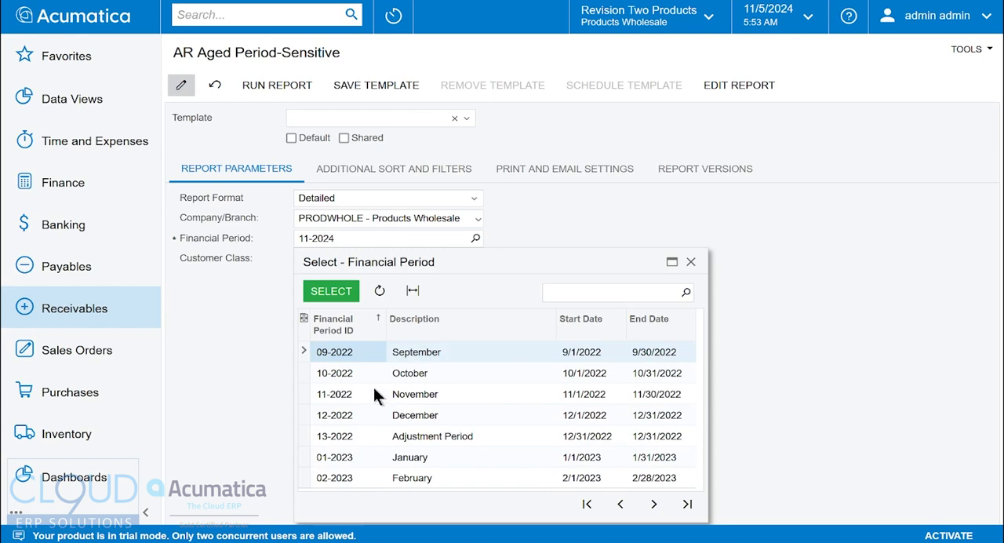
{"action": "double_click", "coordinate": [350, 374]}
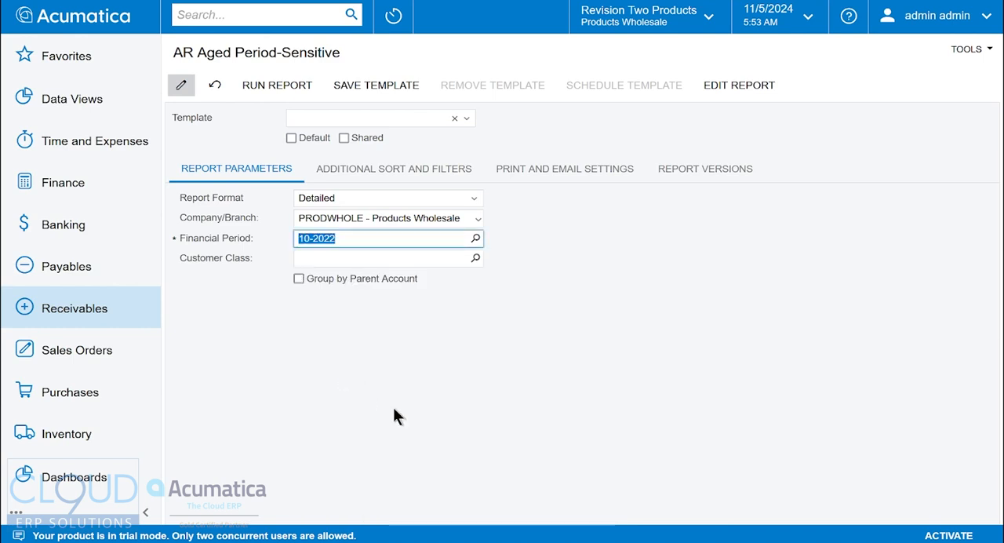
{"action": "left_click", "coordinate": [297, 85]}
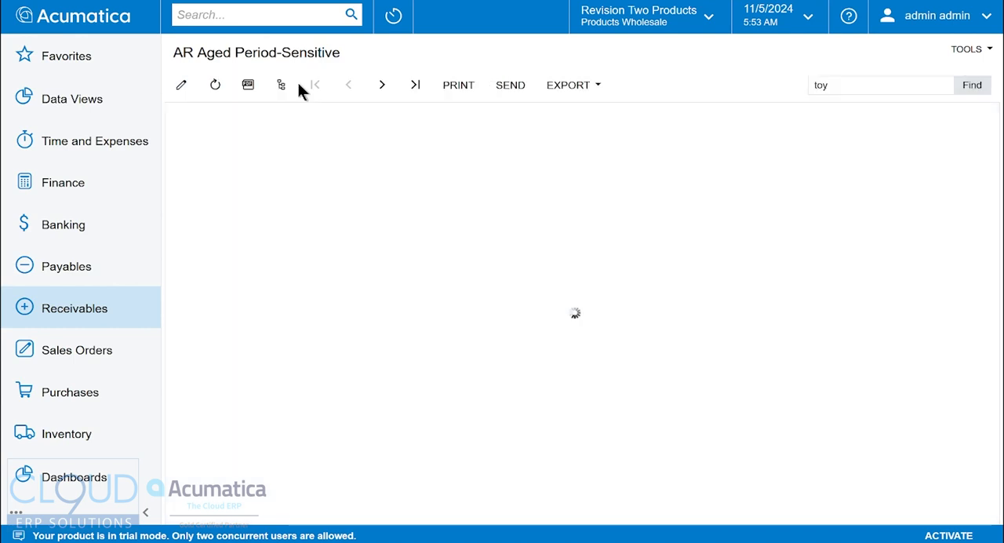
Find "toy" in the period-sensitive aging report, and examine the company totals on the report's last page.
{"action": "left_click", "coordinate": [976, 88]}
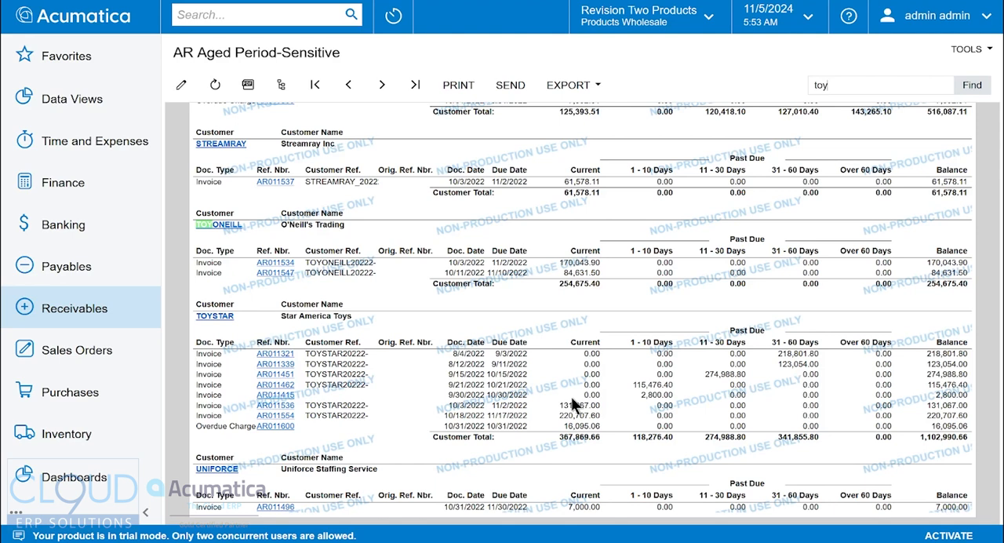
{"action": "left_click", "coordinate": [415, 85]}
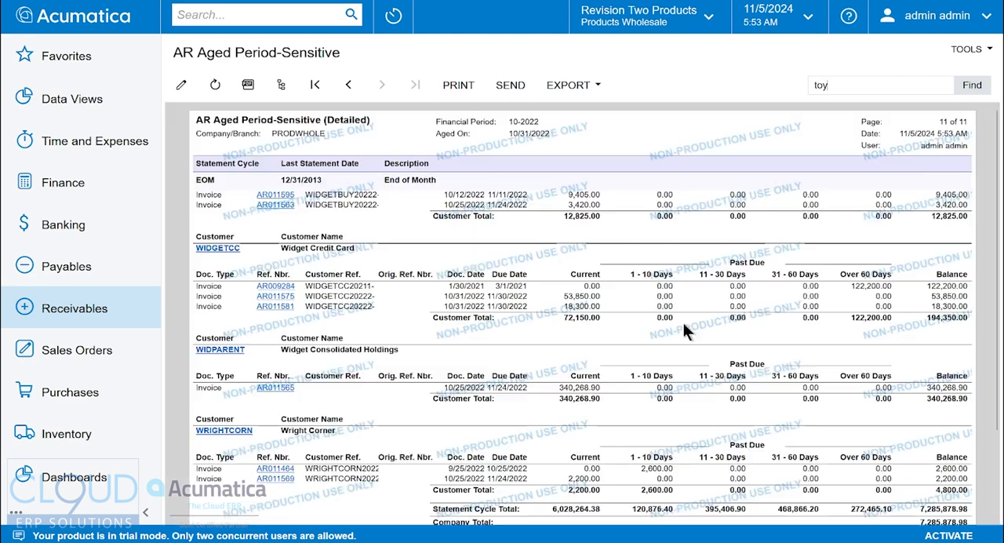
{"action": "left_click_drag", "start_coordinate": [926, 418], "coordinate": [987, 434]}
{"action": "left_click", "coordinate": [915, 450]}
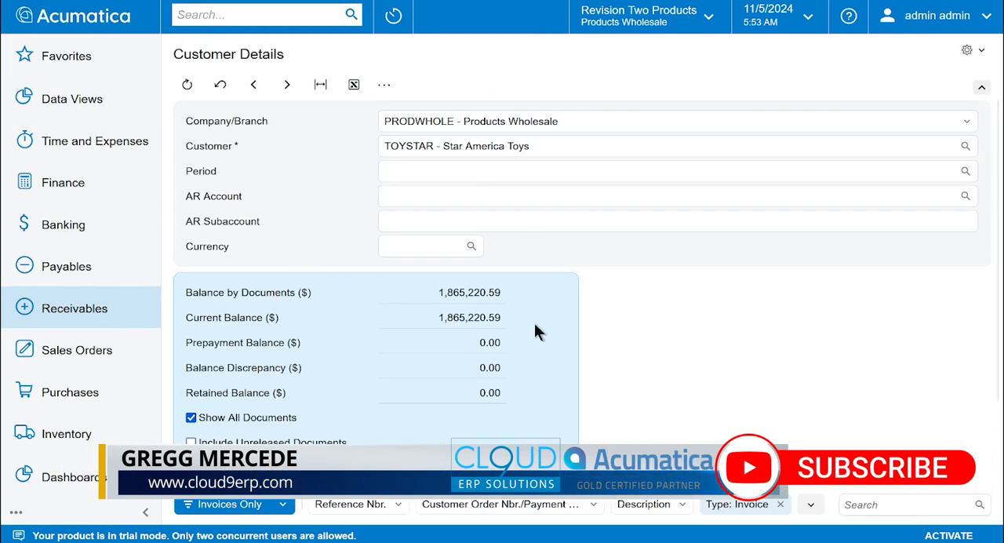
Create a new payment for TOYSTAR directly from the Customer Details inquiry.
{"action": "key", "text": "ctrl+minus"}
{"action": "key", "text": "ctrl+minus"}
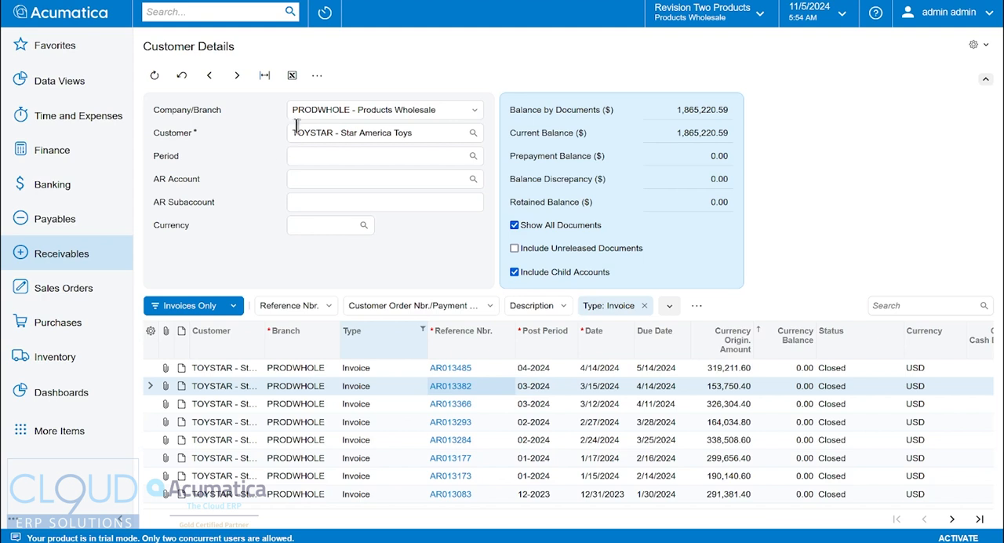
{"action": "left_click", "coordinate": [317, 76]}
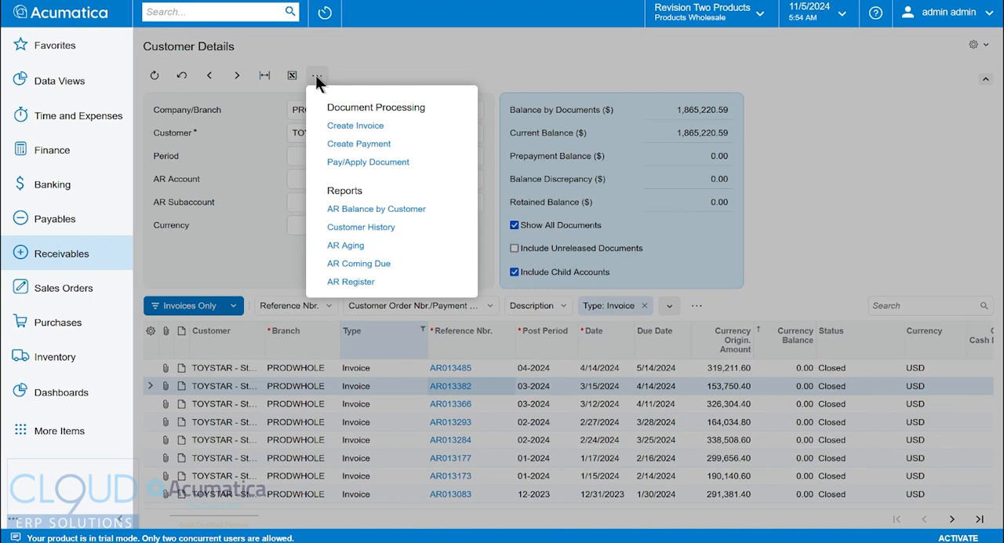
{"action": "left_click", "coordinate": [359, 143]}
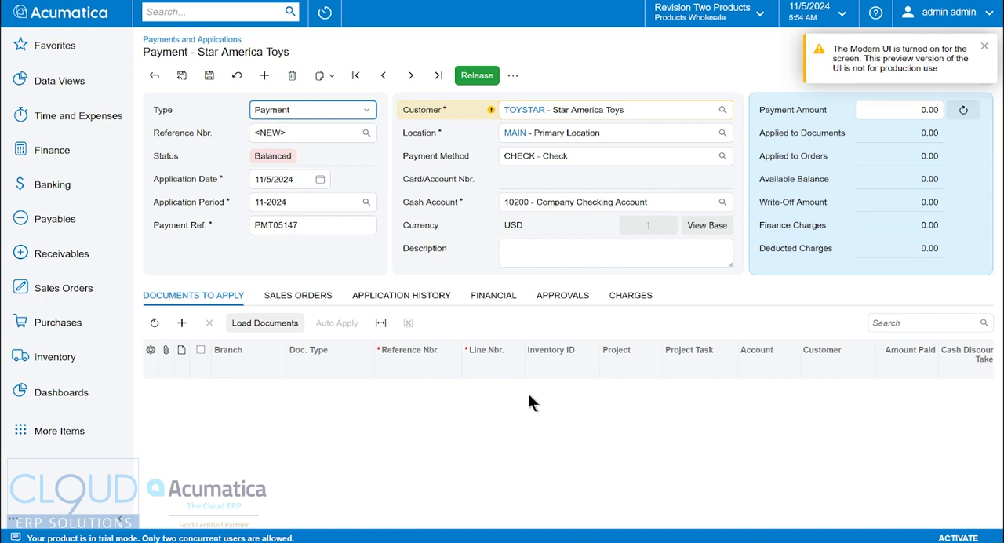
Start a new blank receivables payment and enter 843577 as its payment reference.
{"action": "left_click", "coordinate": [73, 263]}
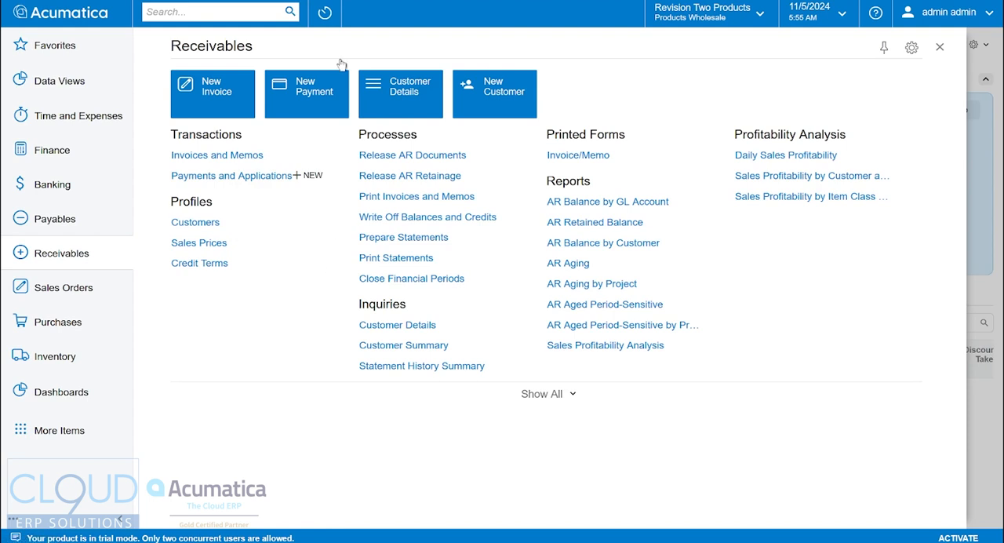
{"action": "left_click", "coordinate": [345, 0]}
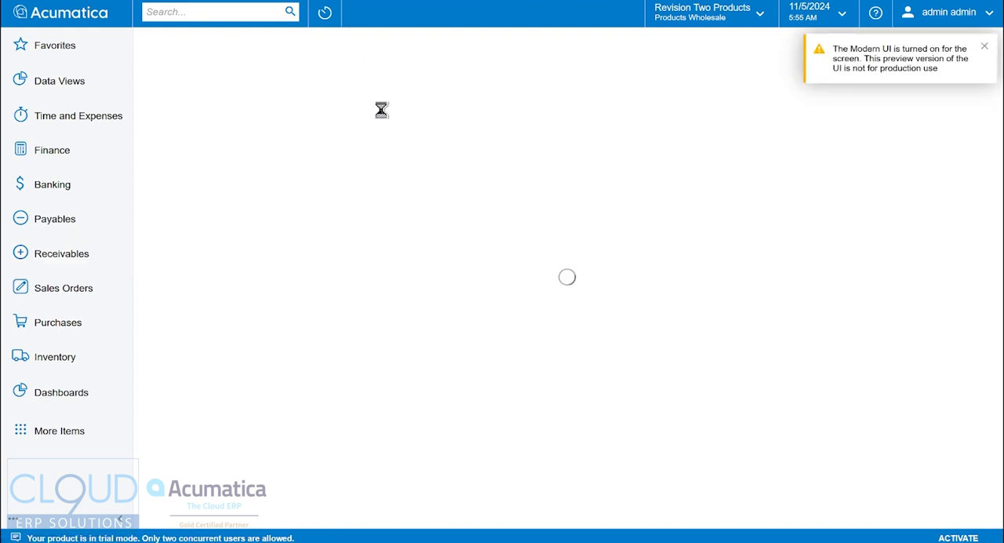
{"action": "key", "text": "Tab"}
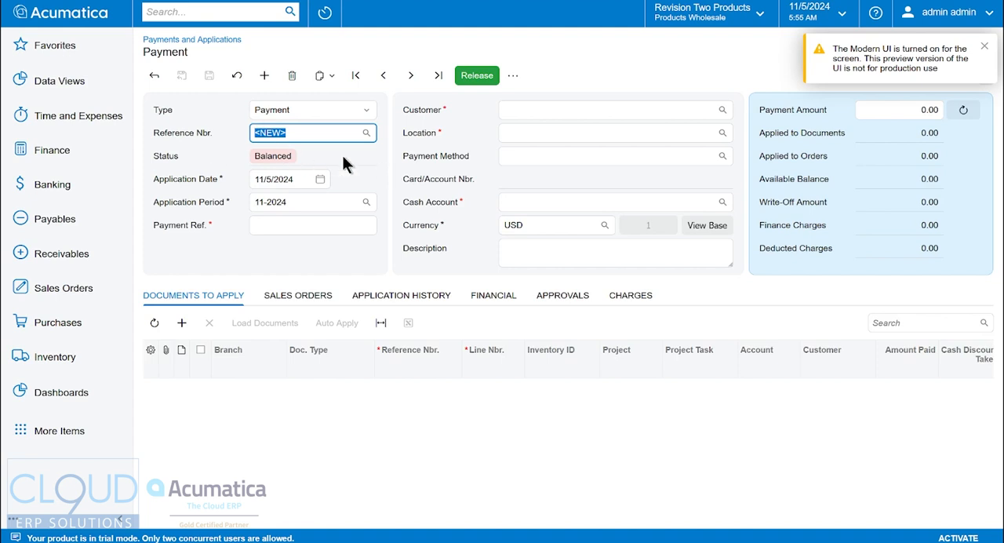
{"action": "key", "text": "Tab"}
{"action": "key", "text": "Tab"}
{"action": "key", "text": "Tab"}
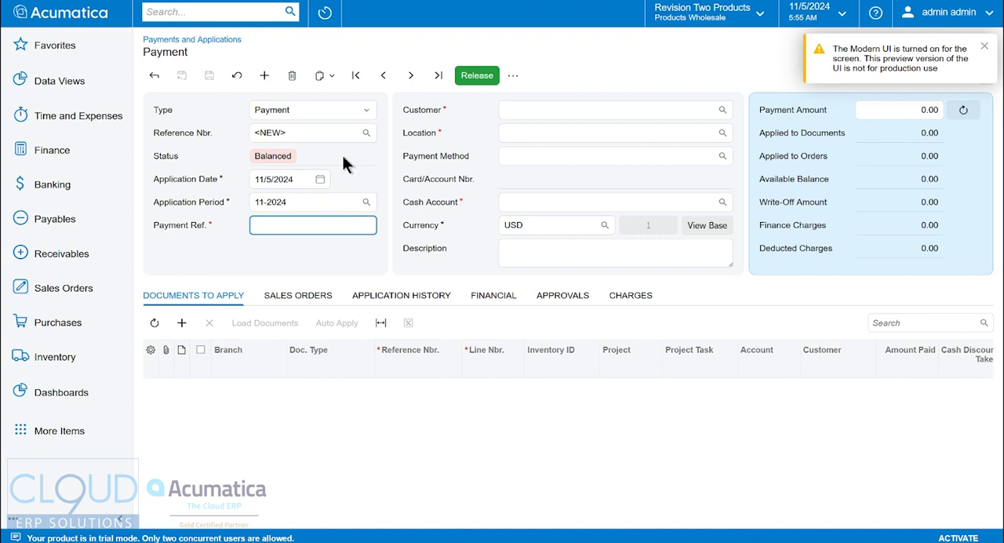
{"action": "type", "text": "843577"}
{"action": "key", "text": "Tab"}
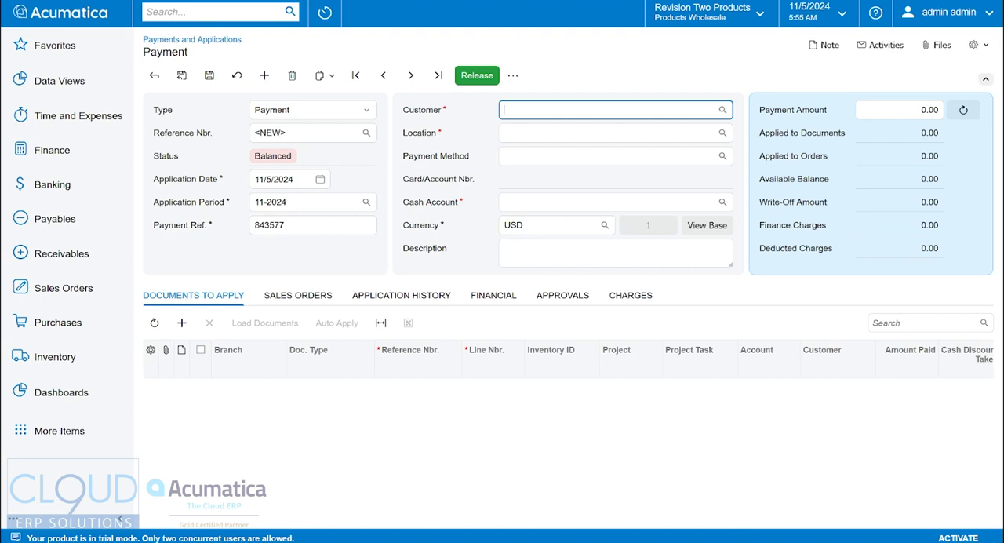
Set the payment's customer to TOYSTAR - Star America Toys and check the warning on the Customer field.
{"action": "type", "text": "star"}
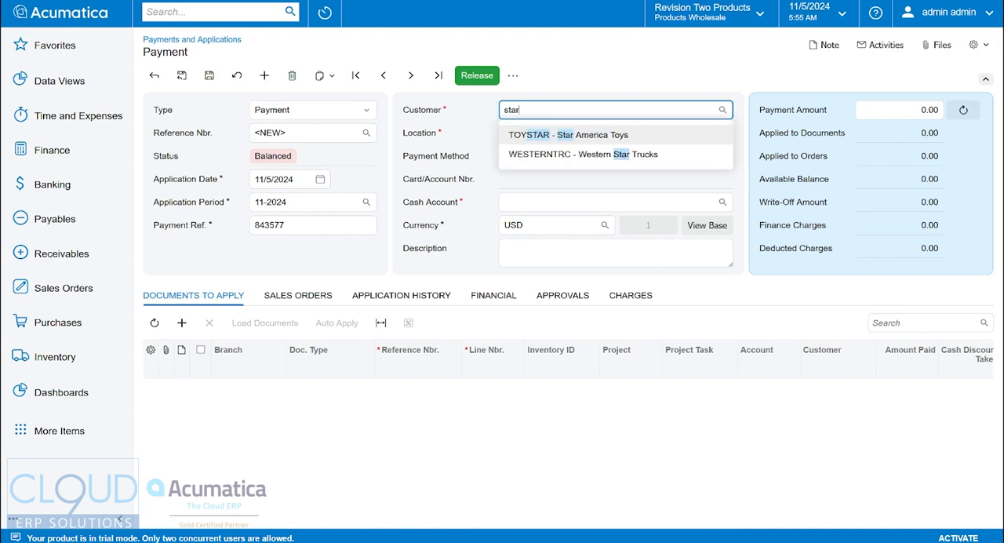
{"action": "key", "text": "Return"}
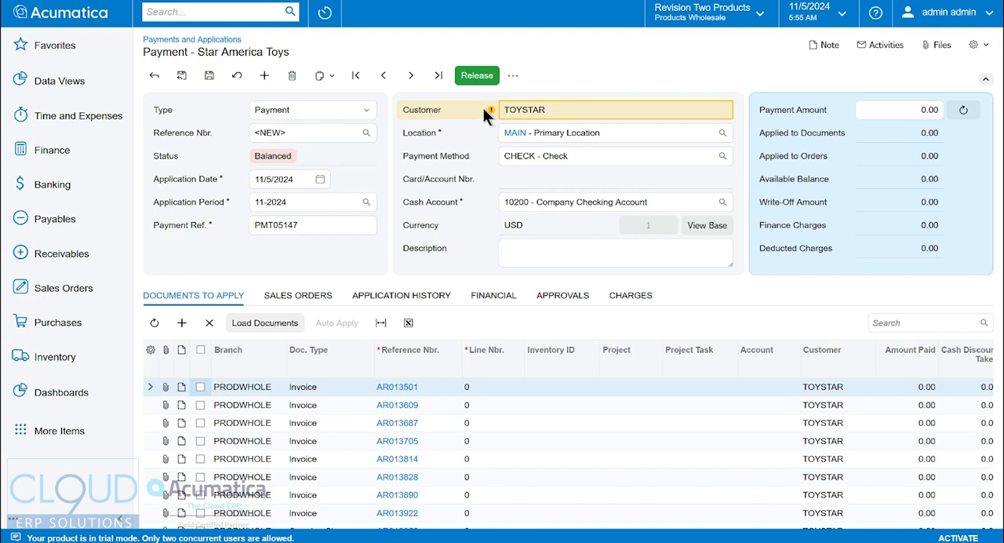
{"action": "mouse_move", "coordinate": [492, 110]}
{"action": "key", "text": "Tab"}
{"action": "key", "text": "Tab"}
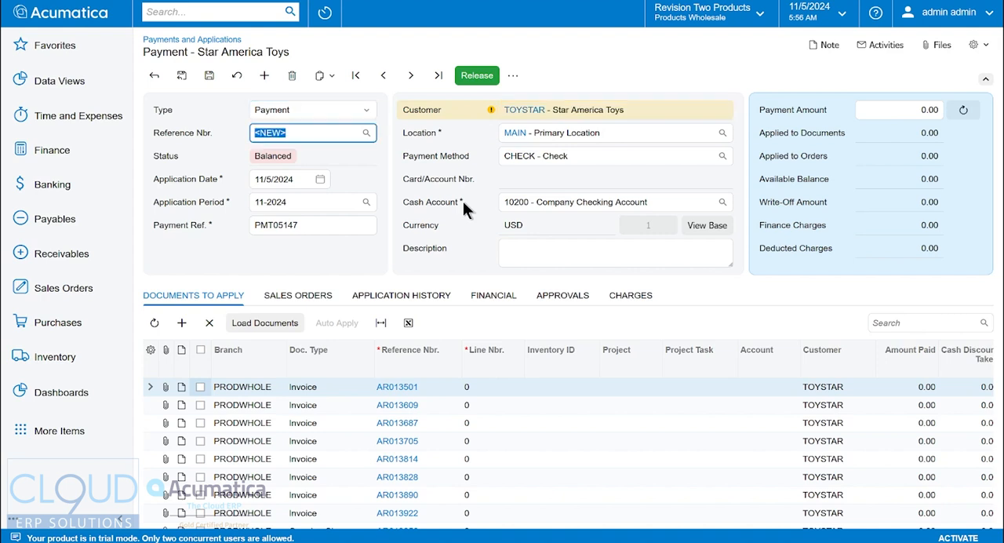
Look through the payment methods available for the new payment.
{"action": "left_click", "coordinate": [563, 156]}
{"action": "left_click", "coordinate": [722, 156]}
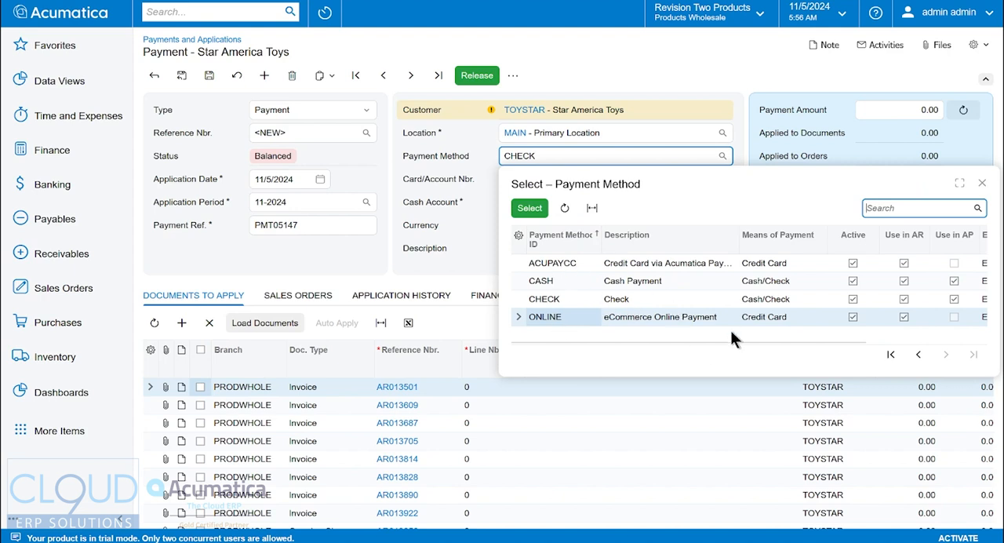
{"action": "key", "text": "Tab"}
{"action": "key", "text": "Tab"}
{"action": "key", "text": "Tab"}
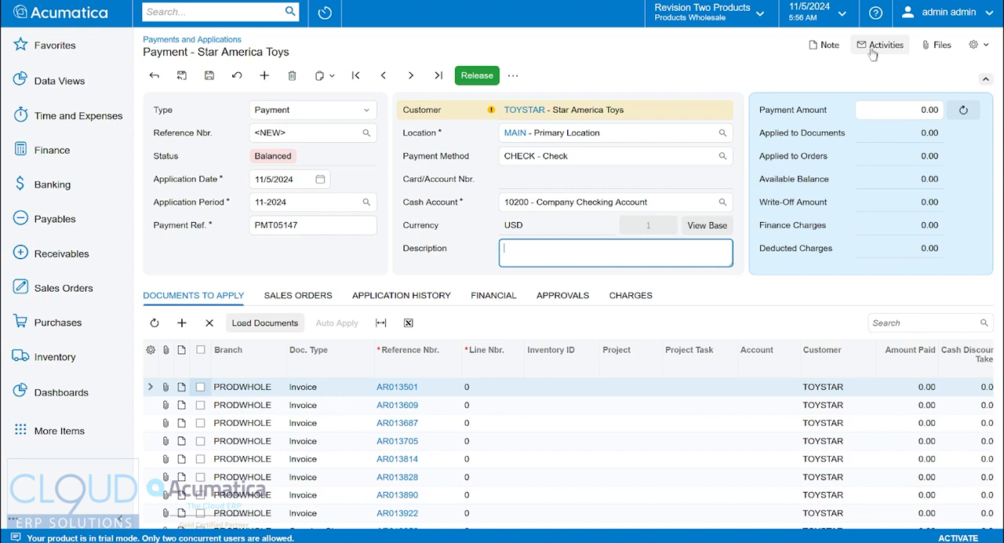
Save the payment and attach the image file Snag_489f263a.png to it.
{"action": "left_click", "coordinate": [940, 47]}
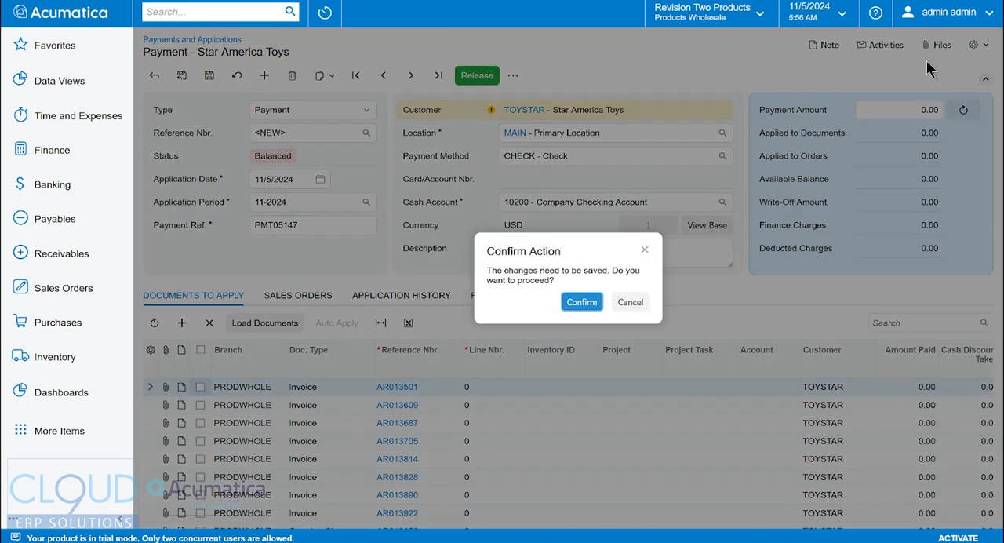
{"action": "left_click", "coordinate": [578, 300]}
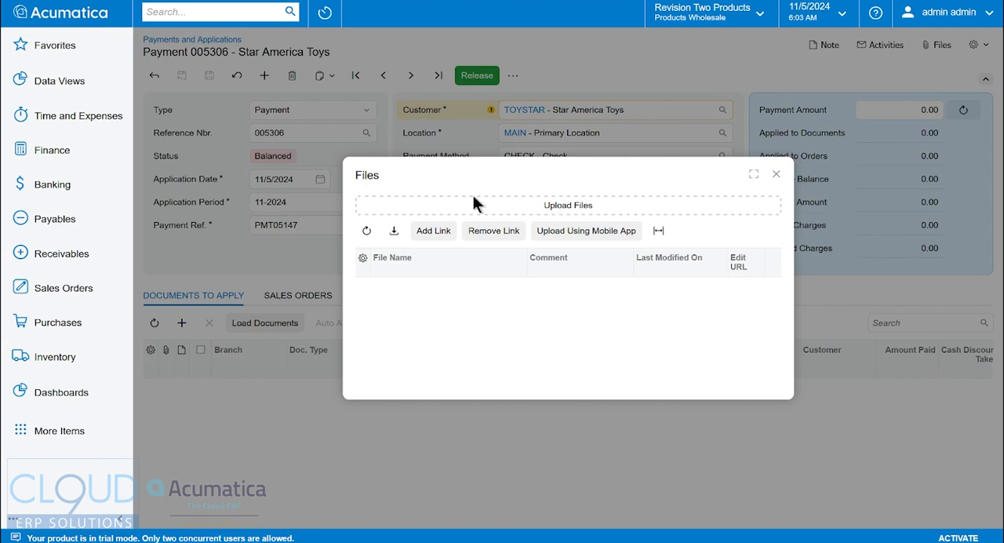
{"action": "left_click", "coordinate": [586, 230]}
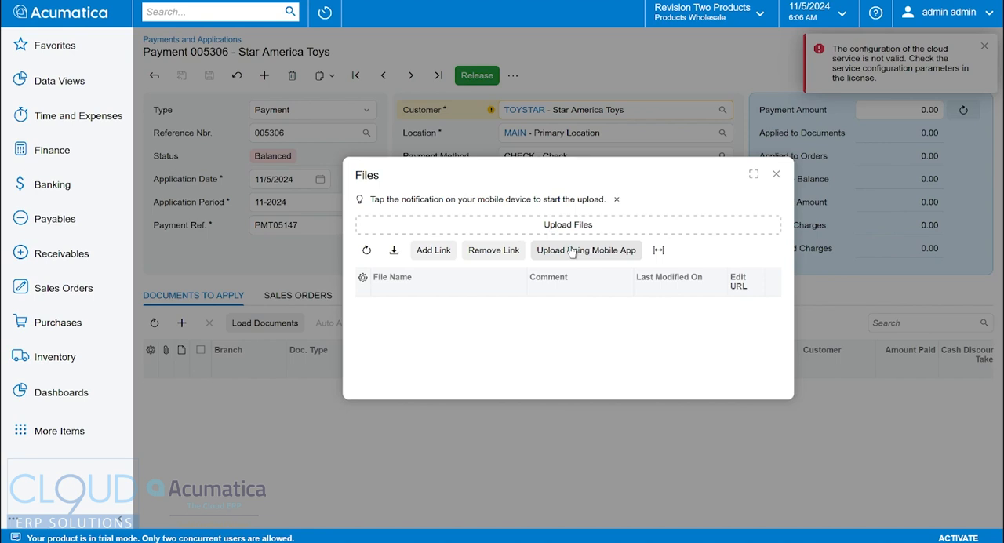
{"action": "left_click_drag", "start_coordinate": [369, 542], "coordinate": [547, 227]}
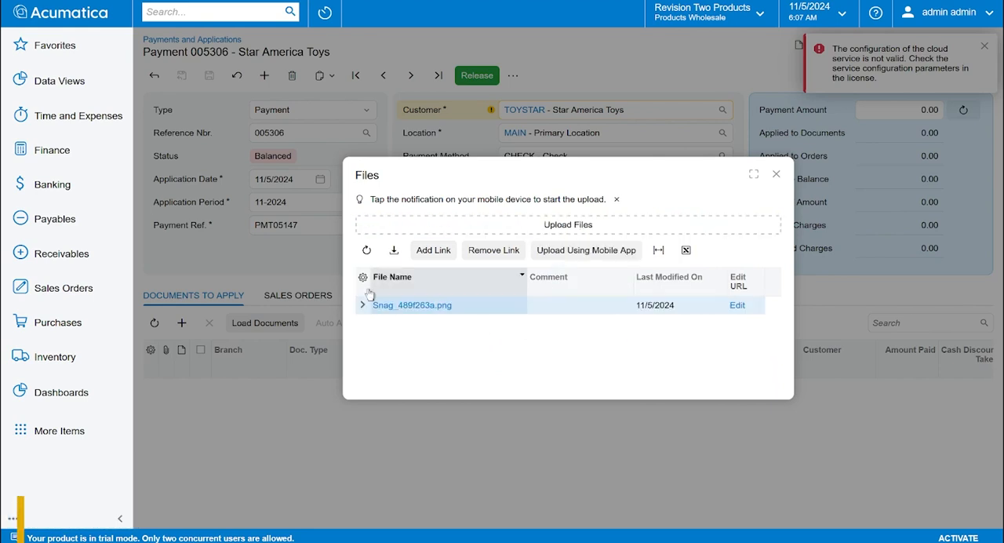
{"action": "left_click", "coordinate": [777, 174]}
{"action": "left_click", "coordinate": [984, 48]}
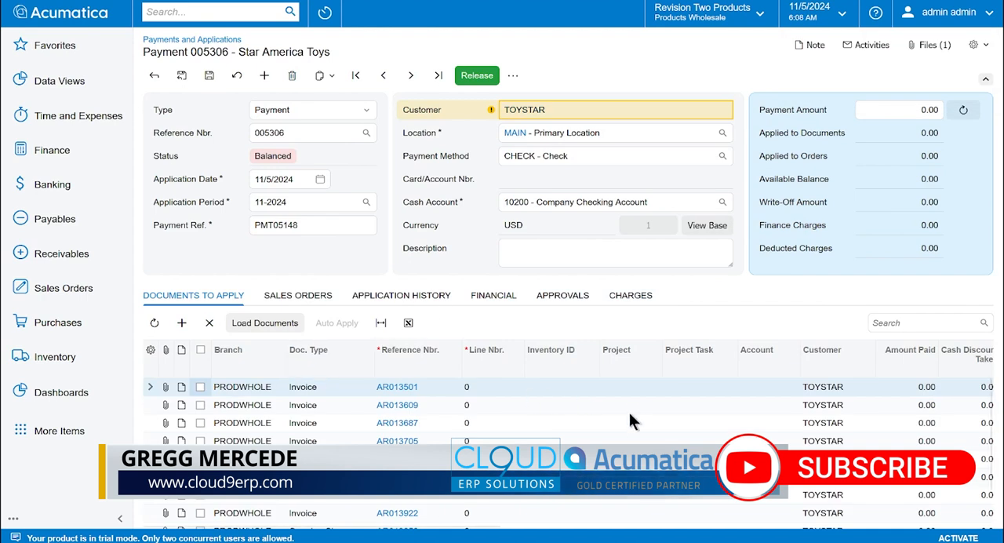
Hide the Line Nbr., Inventory ID, Project, Project Task and Account columns in the documents to apply.
{"action": "left_click", "coordinate": [151, 350]}
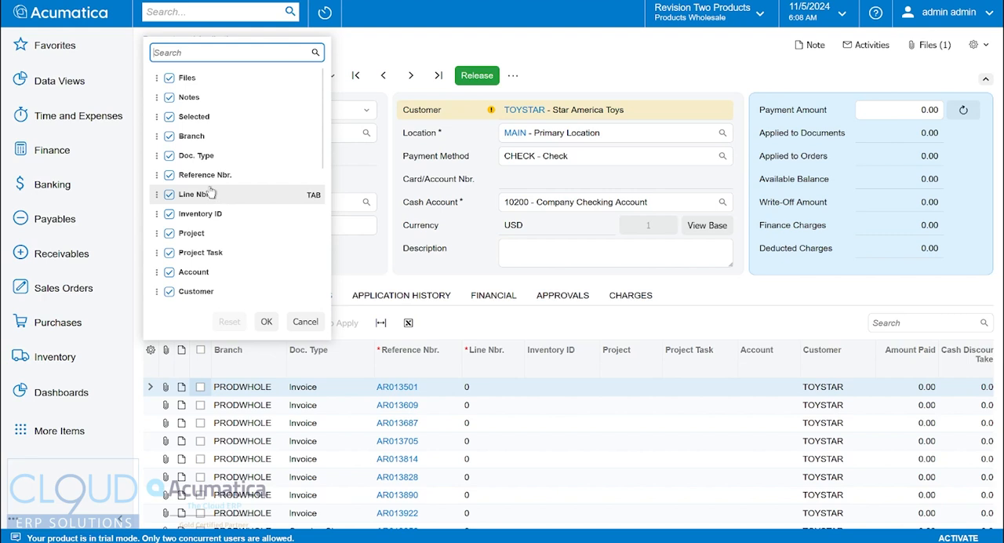
{"action": "left_click", "coordinate": [169, 194]}
{"action": "left_click", "coordinate": [169, 213]}
{"action": "left_click", "coordinate": [169, 233]}
{"action": "left_click", "coordinate": [169, 253]}
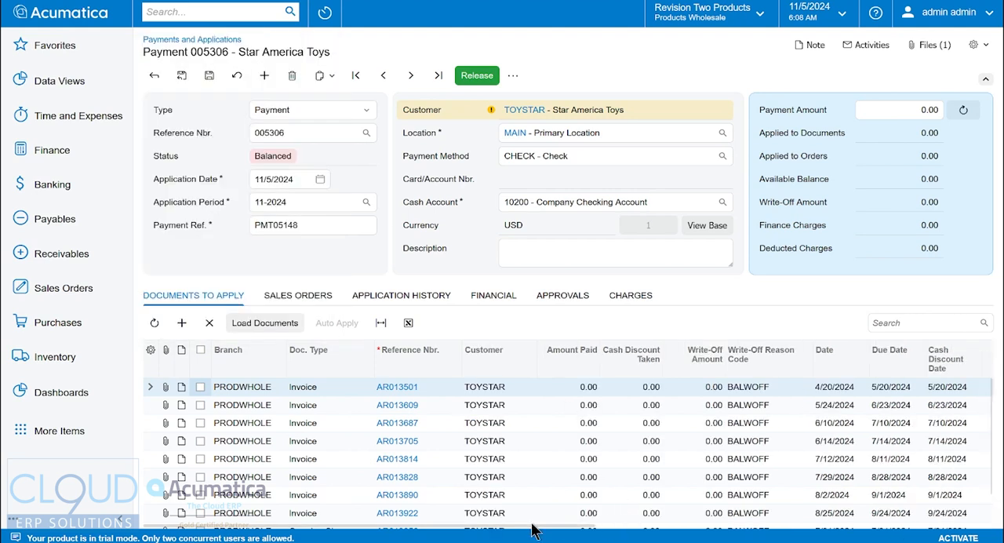
Move the Balance column ahead of Amount Paid in the documents to apply.
{"action": "left_click", "coordinate": [608, 526]}
{"action": "left_click_drag", "start_coordinate": [604, 525], "coordinate": [672, 525]}
{"action": "left_click_drag", "start_coordinate": [890, 361], "coordinate": [352, 358]}
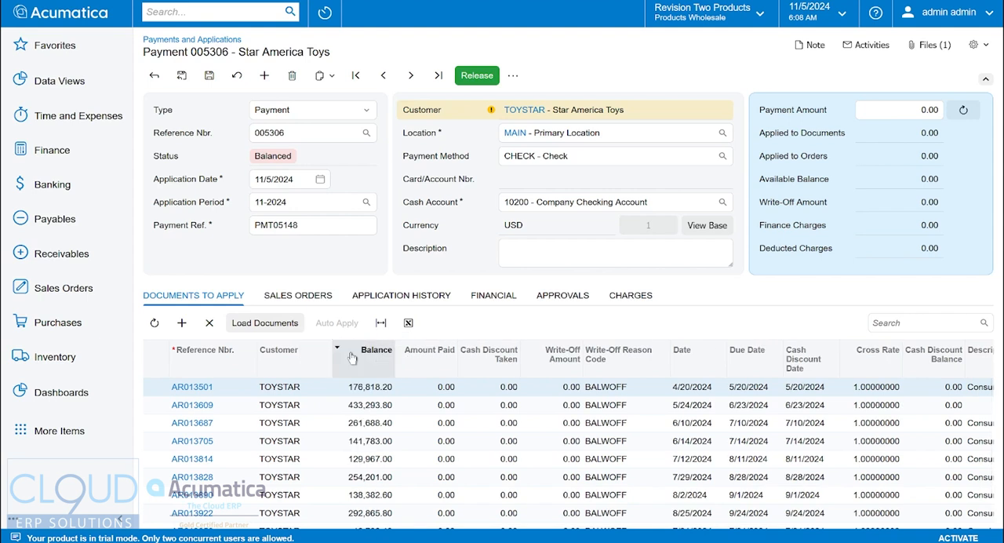
Set the payment amount to 400,000.00.
{"action": "left_click", "coordinate": [548, 520]}
{"action": "left_click_drag", "start_coordinate": [547, 525], "coordinate": [281, 522]}
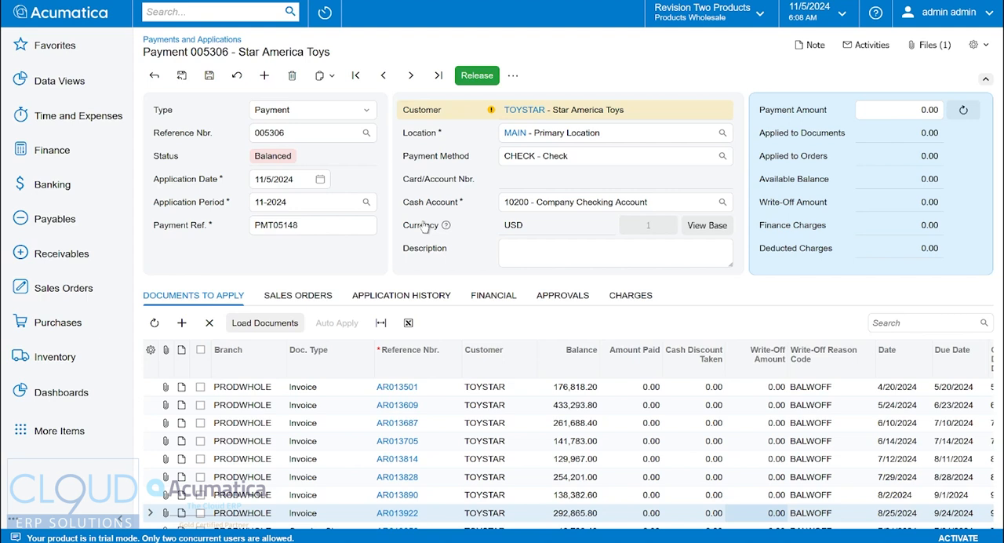
{"action": "left_click", "coordinate": [885, 109]}
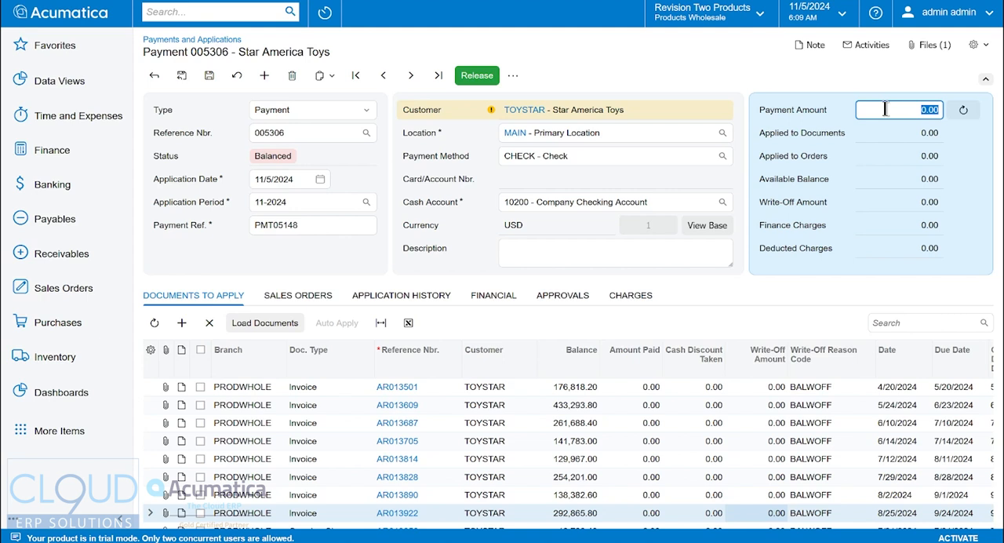
{"action": "type", "text": "400000"}
{"action": "key", "text": "Tab"}
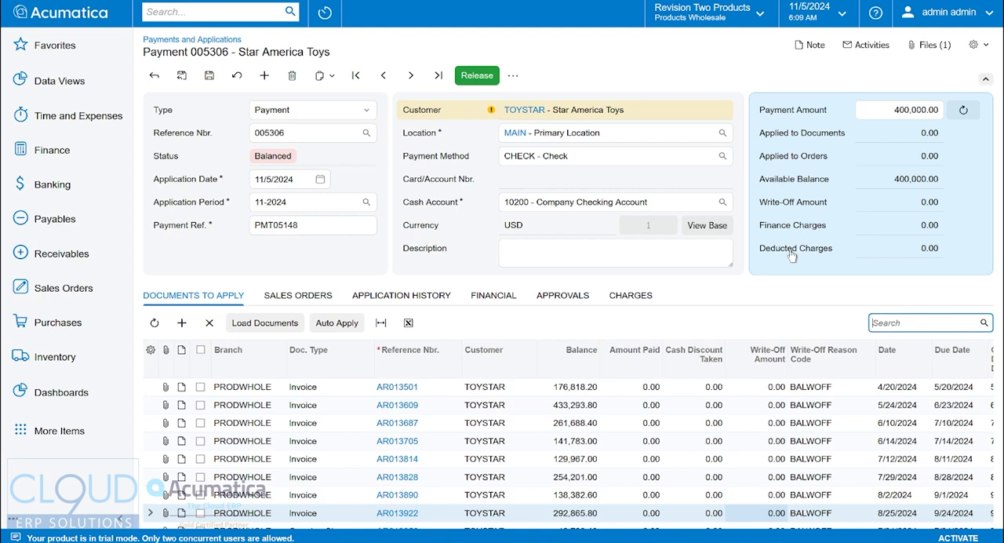
Save the payment and load open PRODWHOLE documents through 11/5/2024, sorted by due date, with the amount paid applied automatically.
{"action": "left_click", "coordinate": [208, 77]}
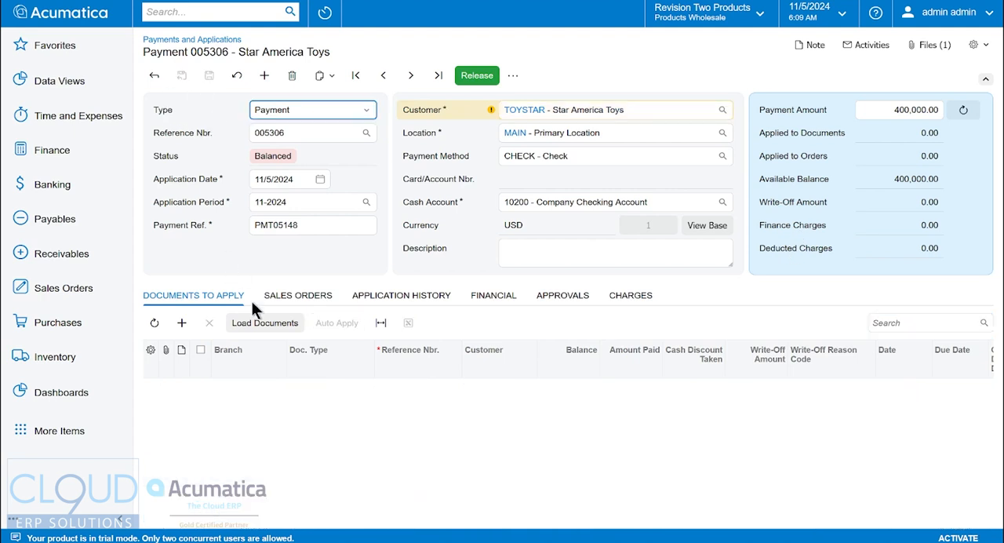
{"action": "left_click", "coordinate": [265, 323]}
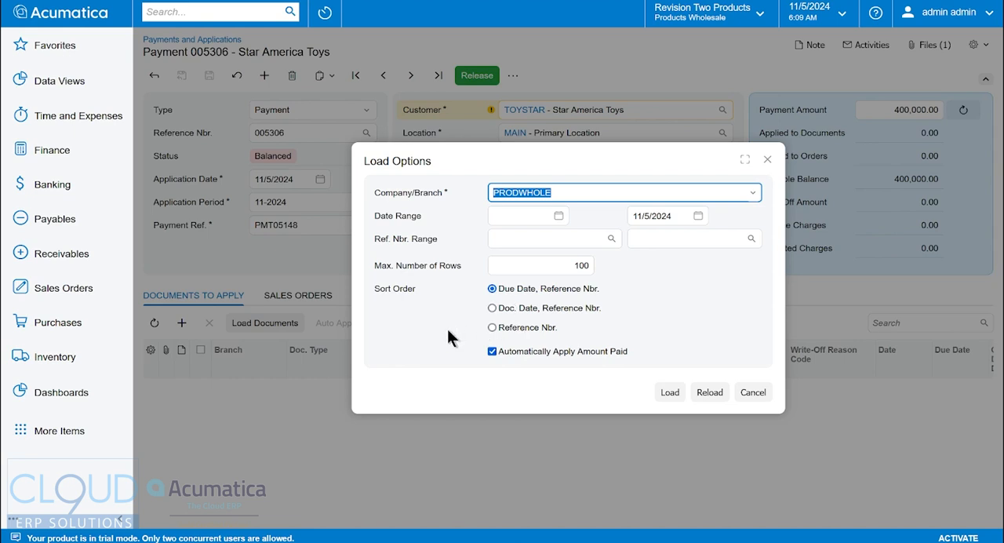
{"action": "left_click", "coordinate": [669, 393]}
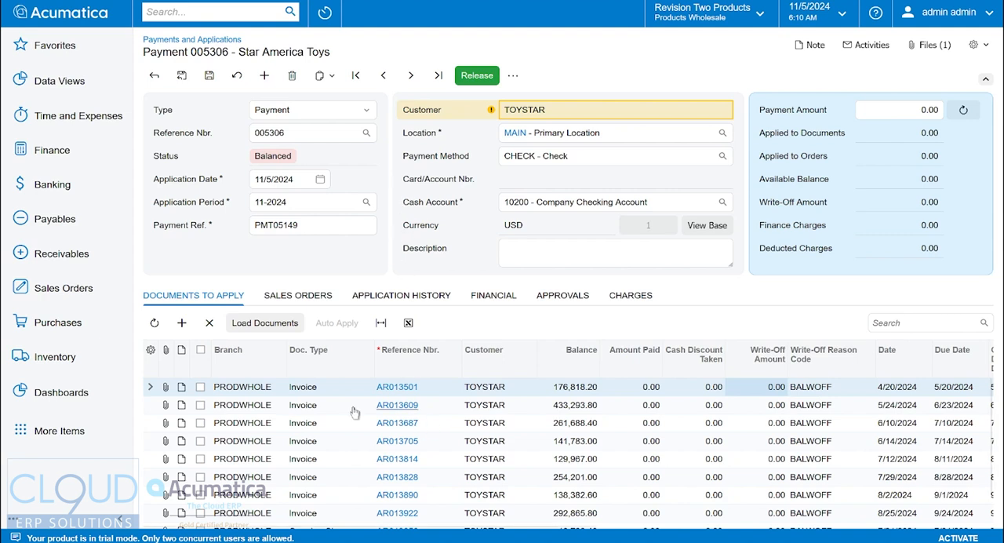
Apply the payment to invoices AR013501, AR013609 and AR013687, and make the payment amount match the amount applied to documents.
{"action": "left_click", "coordinate": [200, 387]}
{"action": "left_click", "coordinate": [200, 404]}
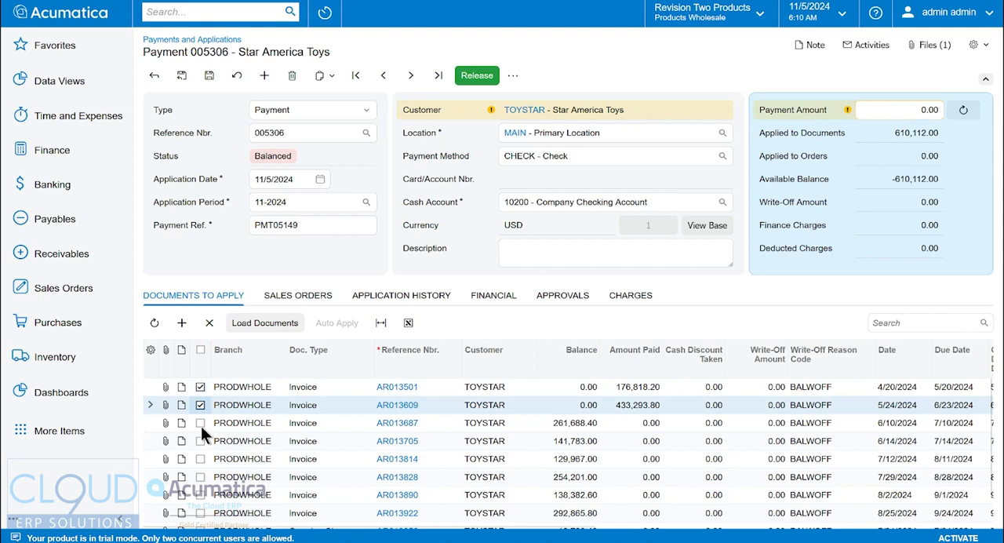
{"action": "left_click", "coordinate": [200, 424]}
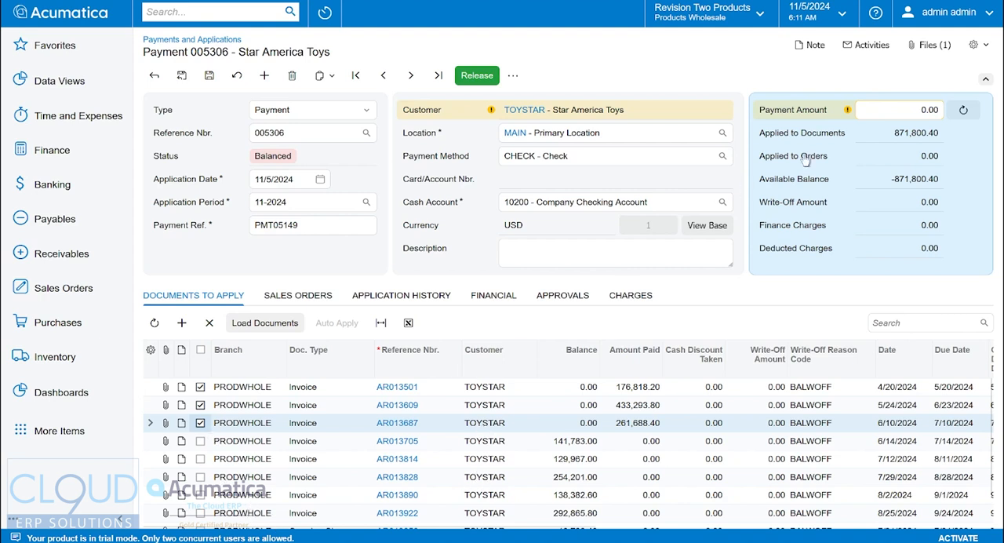
{"action": "double_click", "coordinate": [891, 133]}
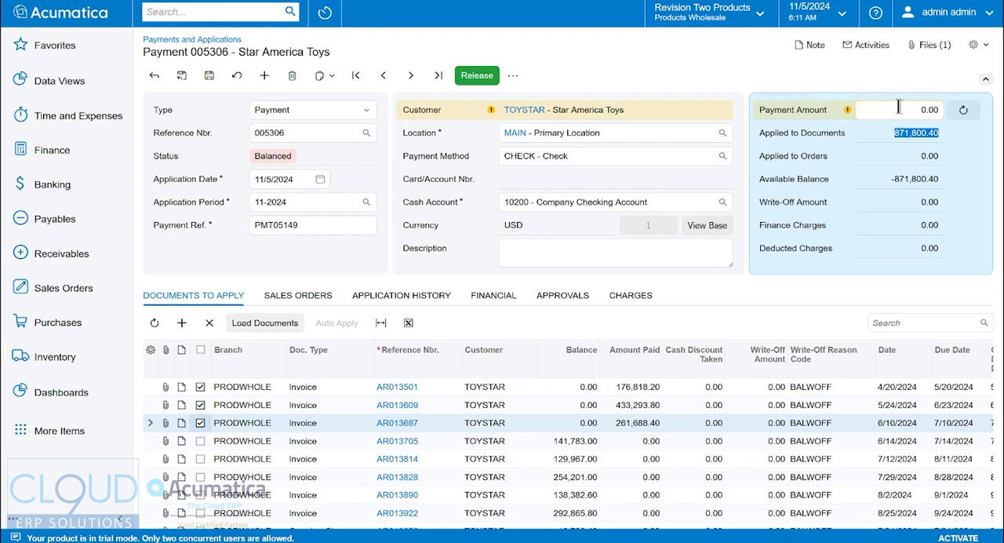
{"action": "left_click", "coordinate": [963, 109]}
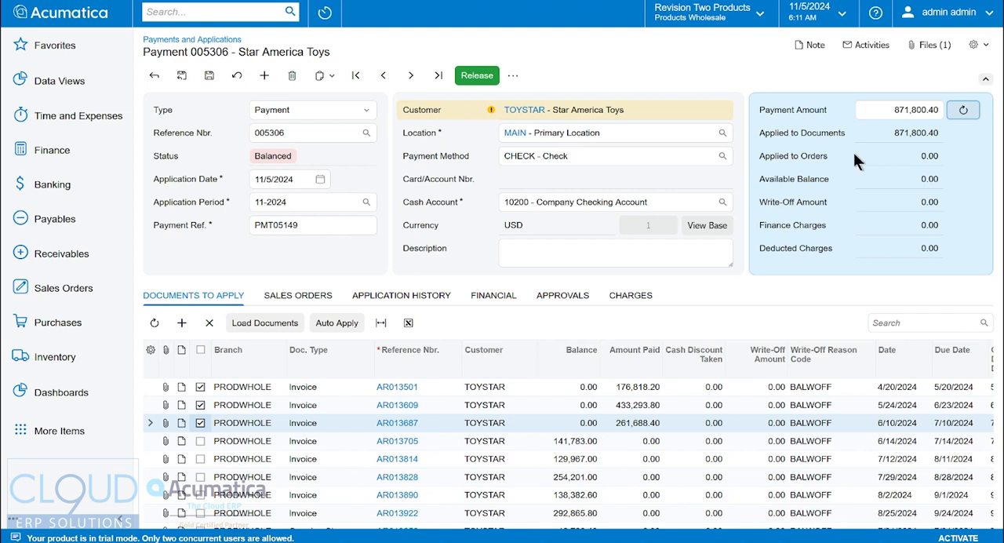
Try a payment amount of 900,000.00 and reset it to the amount applied to documents.
{"action": "left_click", "coordinate": [886, 109]}
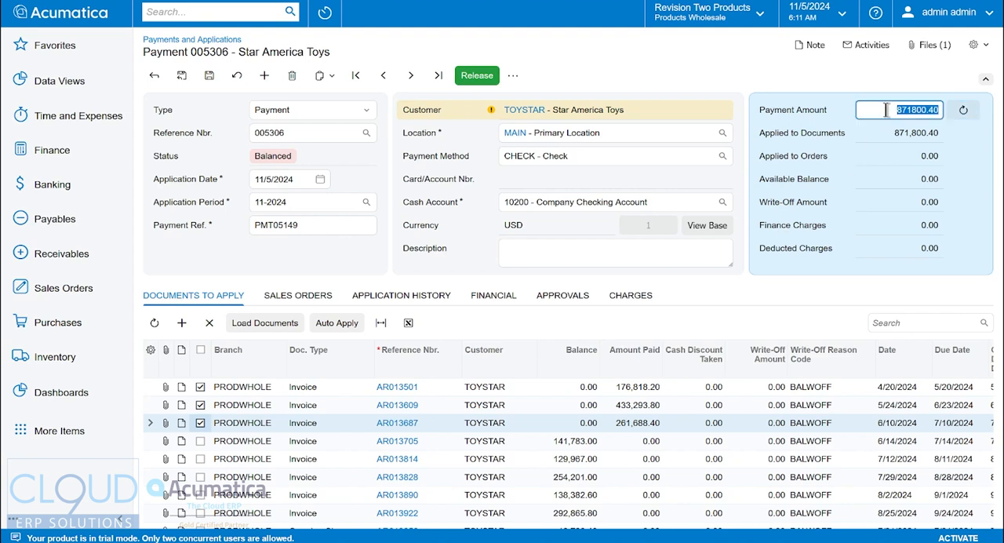
{"action": "type", "text": "900000"}
{"action": "key", "text": "Tab"}
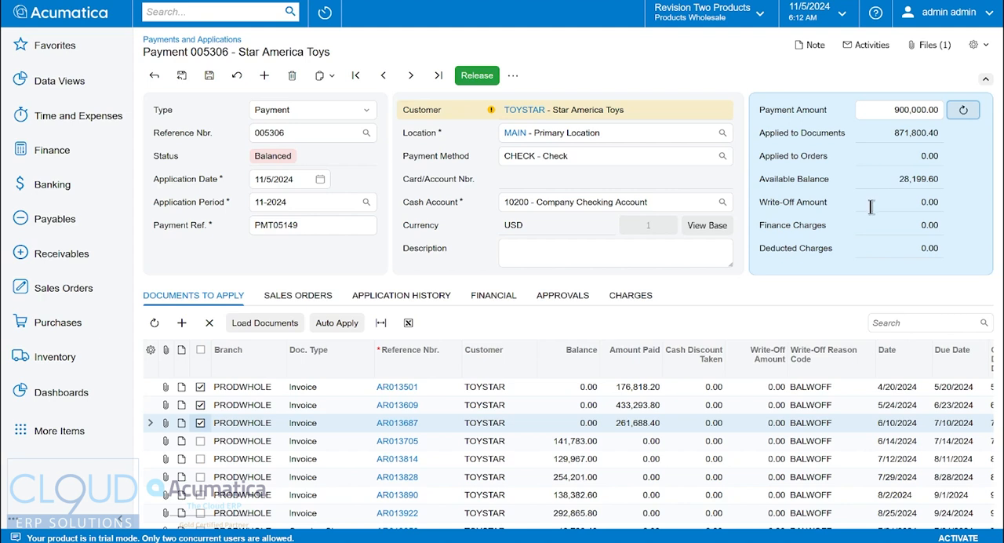
{"action": "left_click", "coordinate": [962, 110]}
Release the payment and check which invoices it was applied to in the application history.
{"action": "left_click", "coordinate": [477, 75]}
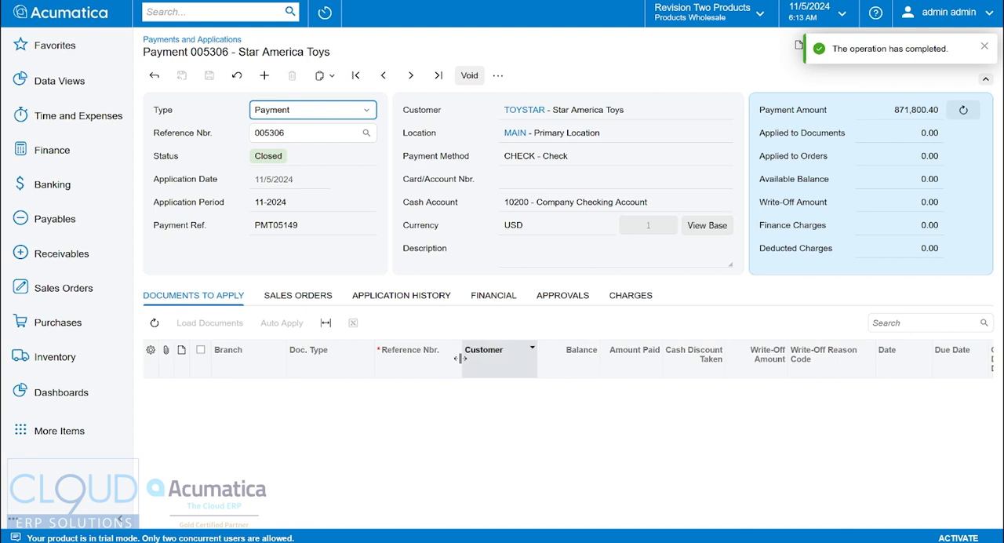
{"action": "left_click", "coordinate": [393, 297]}
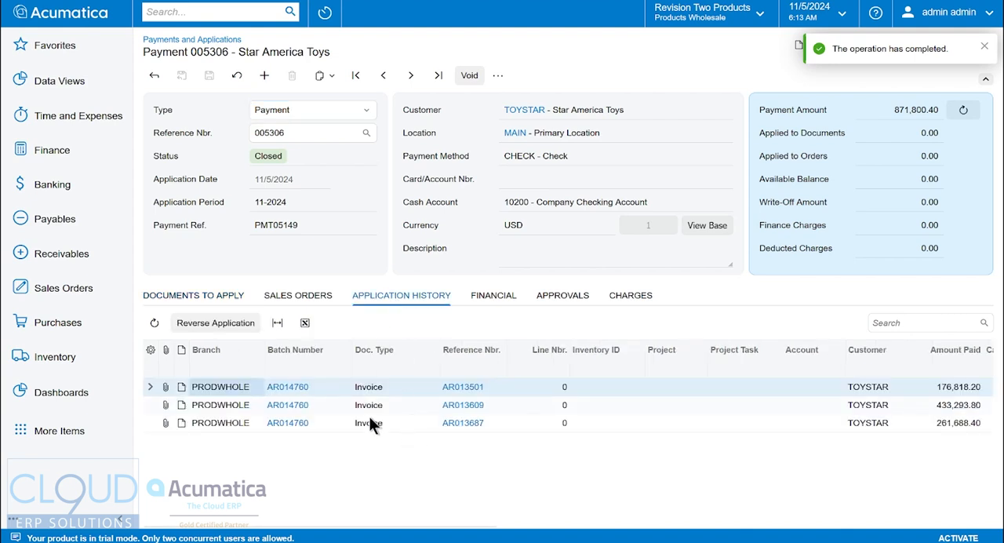
{"action": "left_click", "coordinate": [227, 294]}
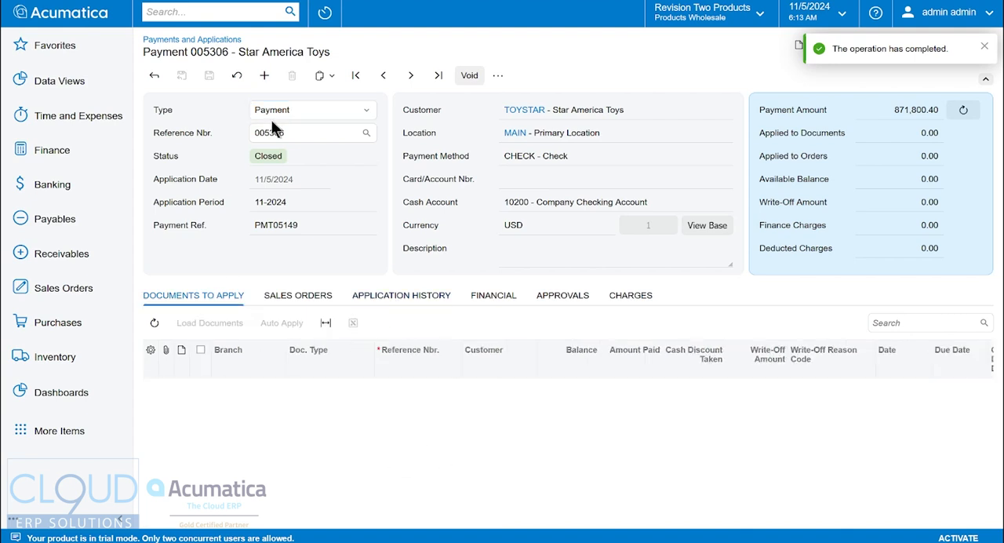
Start a new payment for customer TOYSTAR - Star America Toys.
{"action": "left_click", "coordinate": [269, 75]}
{"action": "key", "text": "Tab"}
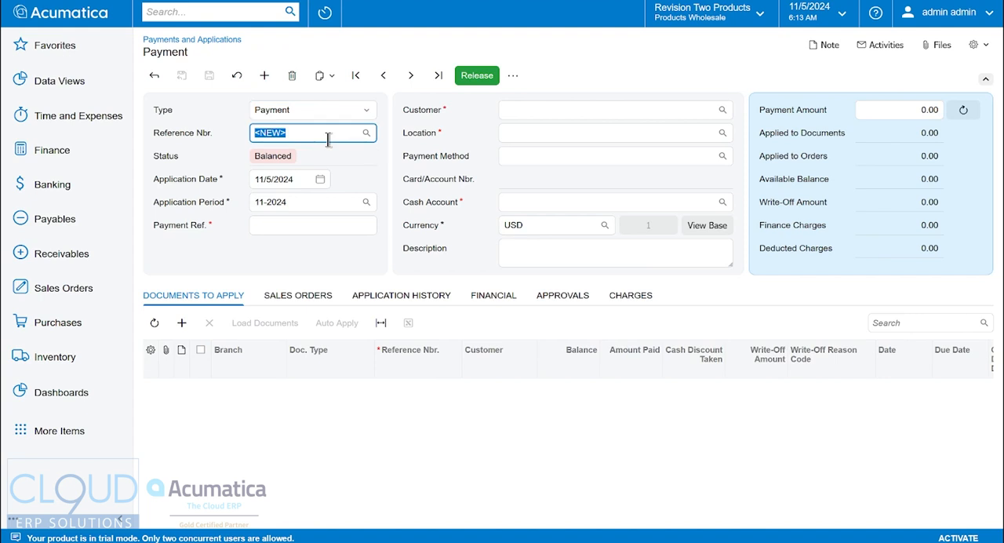
{"action": "type", "text": "toy"}
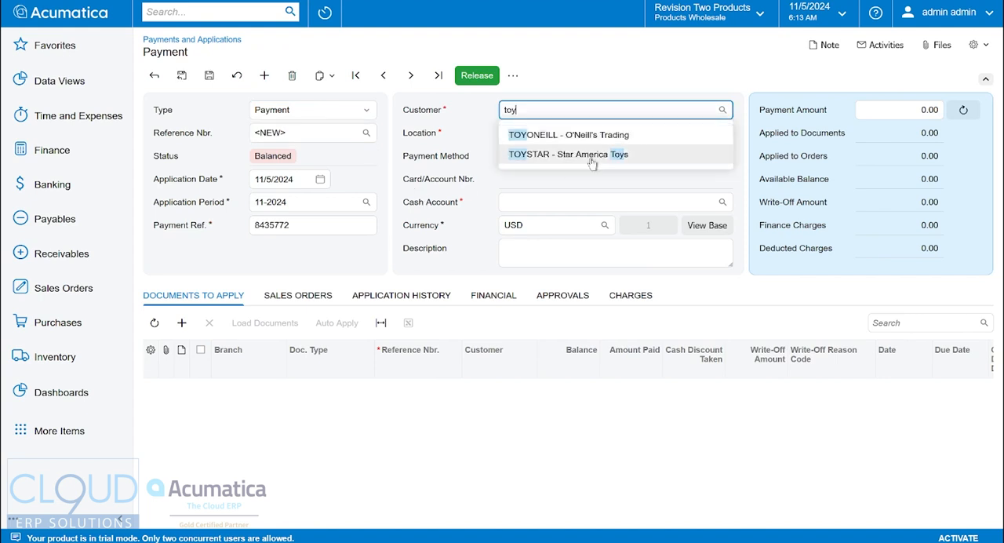
{"action": "left_click", "coordinate": [589, 154]}
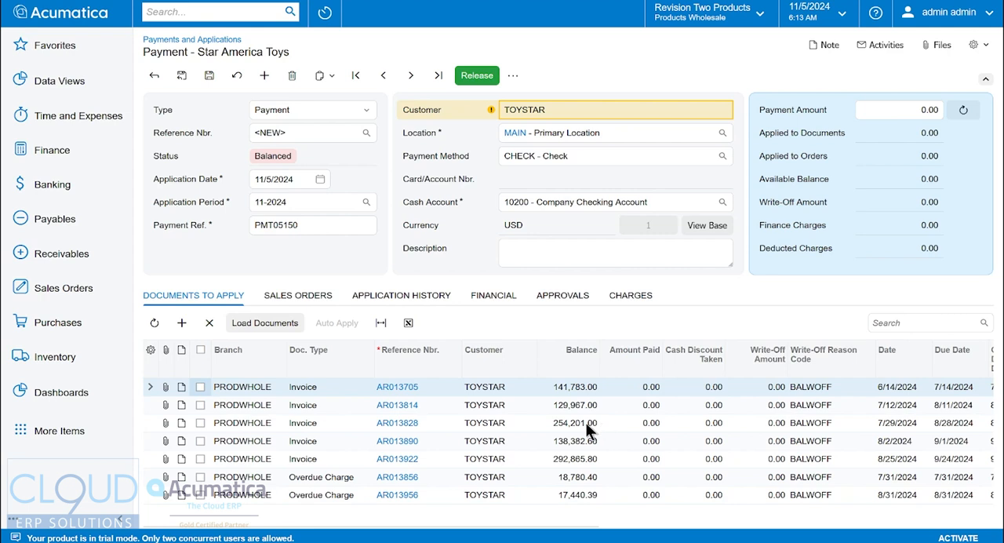
Set the amount paid to 5,000.00 for invoice AR013705 and 2,500.00 for invoice AR013814.
{"action": "left_click", "coordinate": [639, 386]}
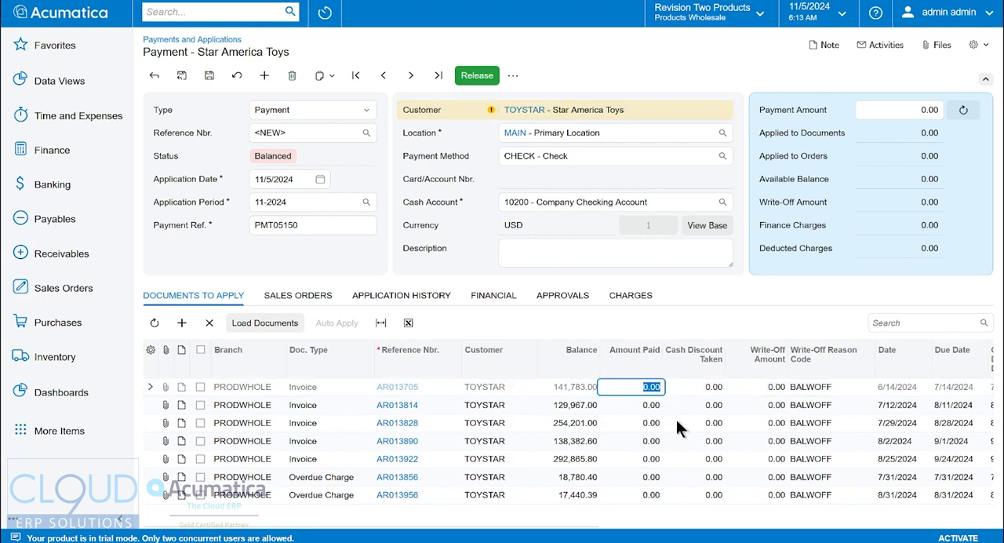
{"action": "type", "text": "5000"}
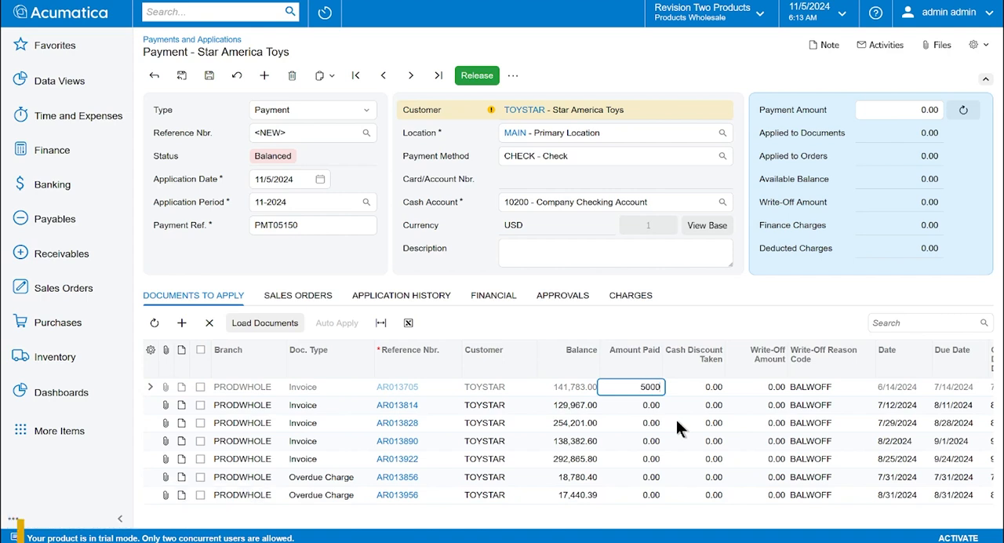
{"action": "key", "text": "Tab"}
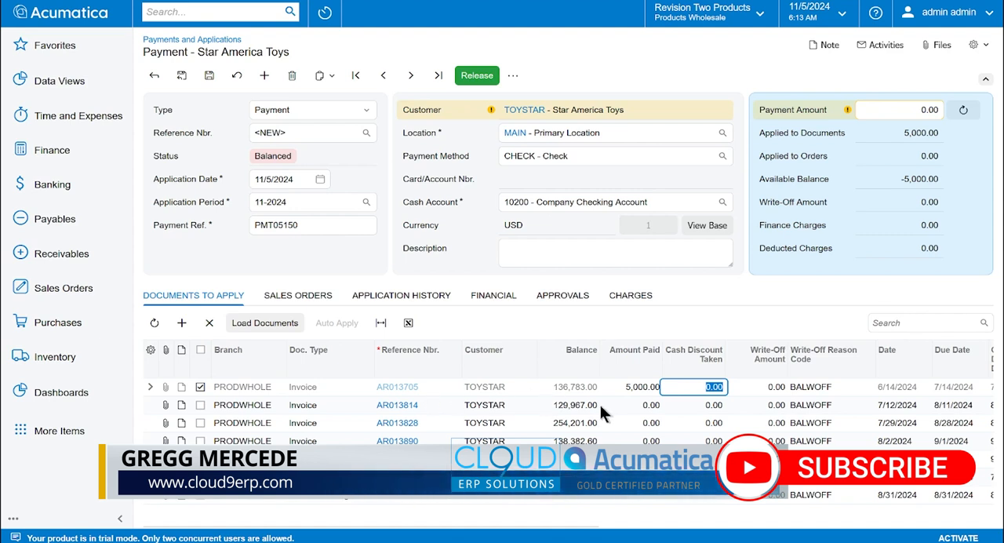
{"action": "left_click", "coordinate": [640, 406]}
{"action": "type", "text": "2,500"}
{"action": "key", "text": "Tab"}
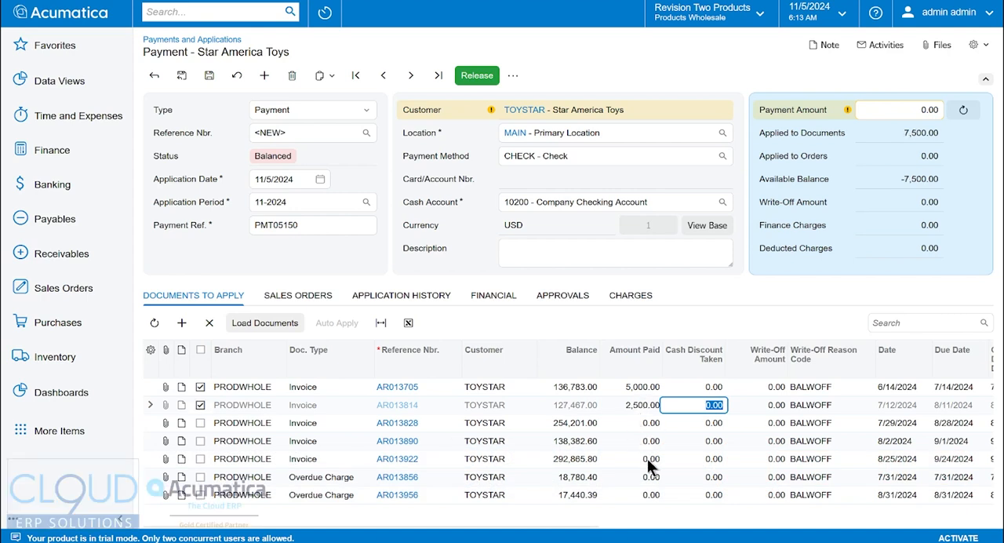
Try a cash discount of 2,500.00 on invoice AR013705, check the field error and reset the discount to 0.
{"action": "left_click", "coordinate": [711, 387]}
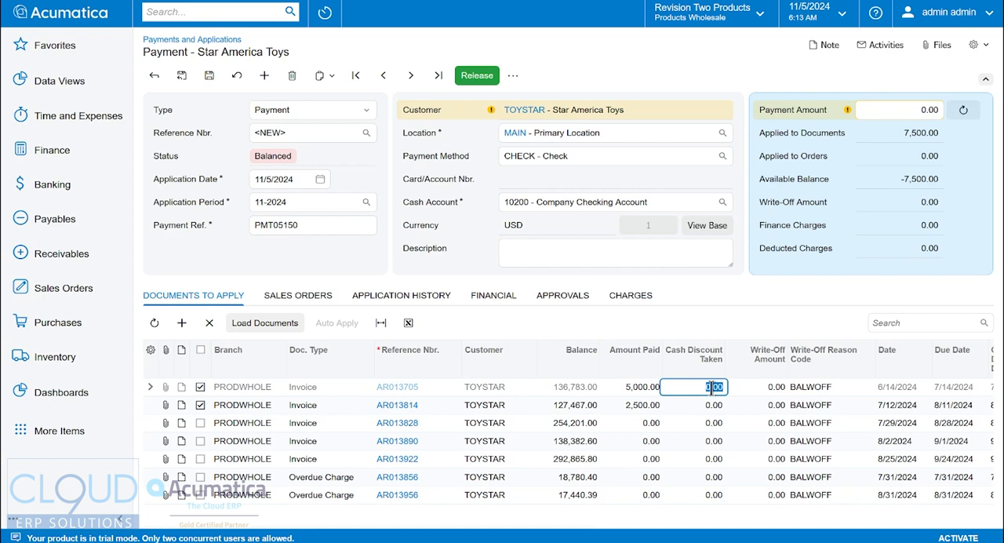
{"action": "type", "text": "2500"}
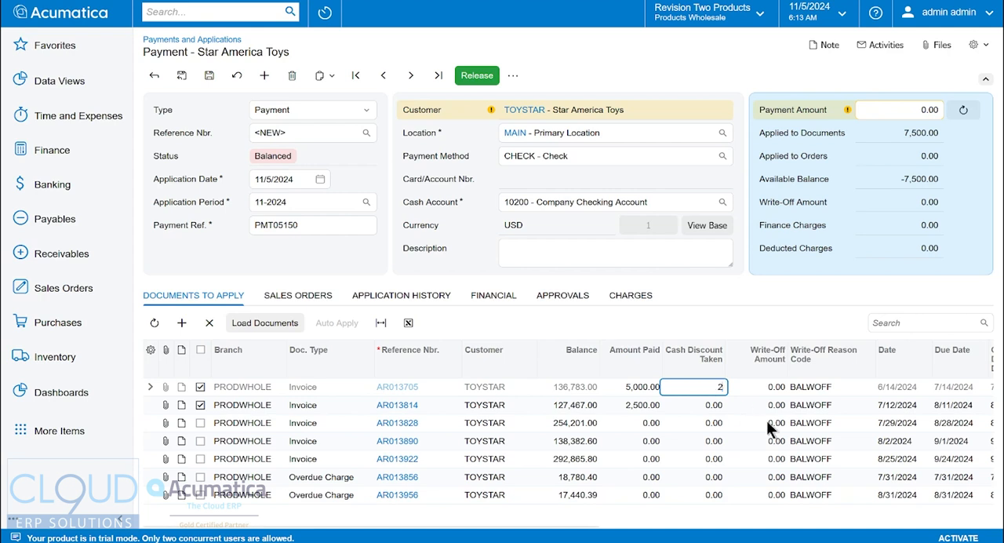
{"action": "key", "text": "Tab"}
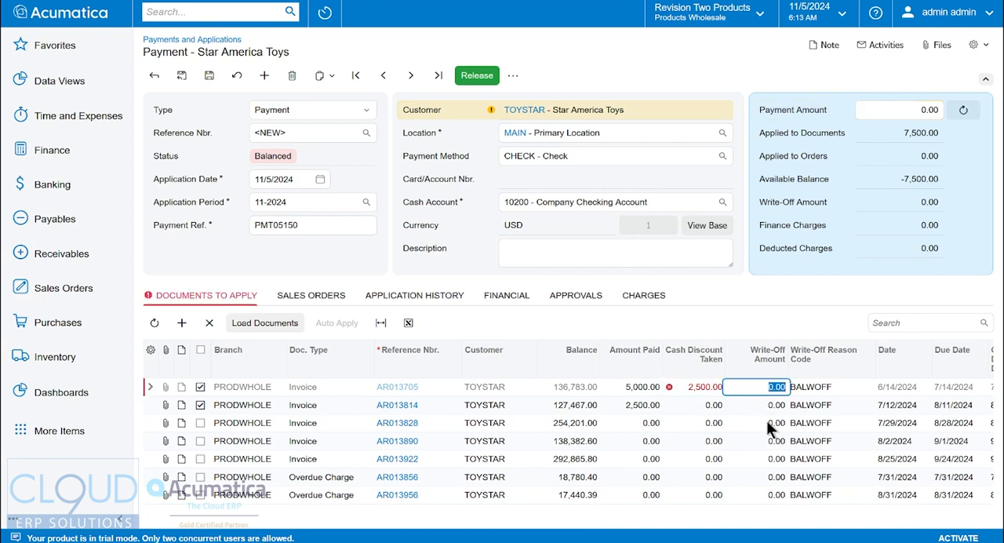
{"action": "mouse_move", "coordinate": [669, 387]}
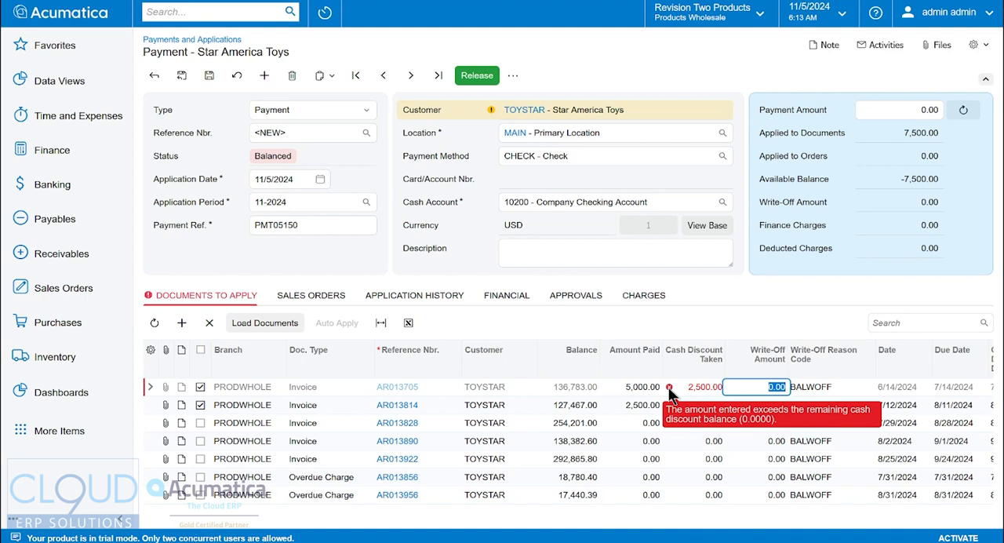
{"action": "left_click", "coordinate": [687, 386]}
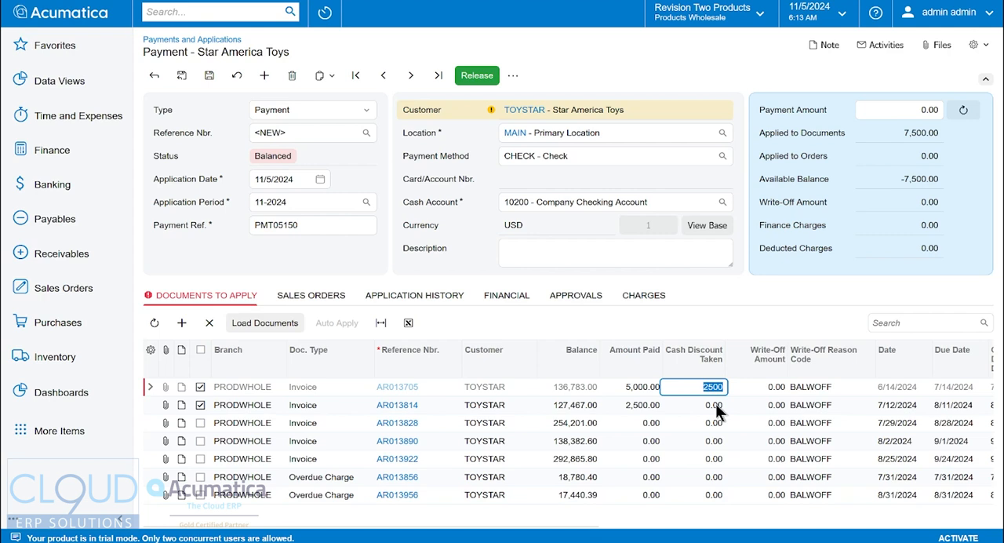
{"action": "type", "text": "0"}
{"action": "key", "text": "Tab"}
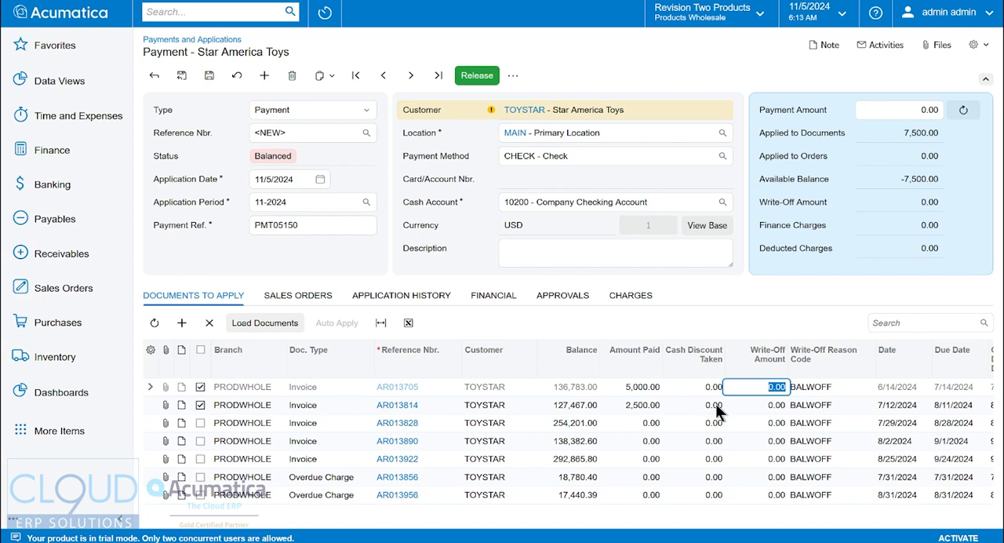
Try to write off 2,500.00 on invoice AR013705 and read the field error.
{"action": "type", "text": "2500"}
{"action": "key", "text": "Tab"}
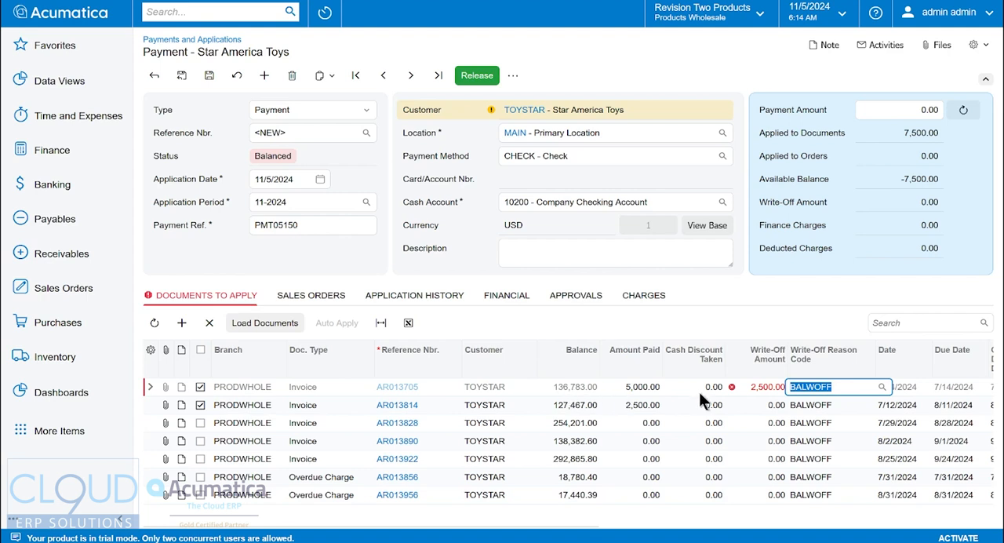
{"action": "mouse_move", "coordinate": [732, 388]}
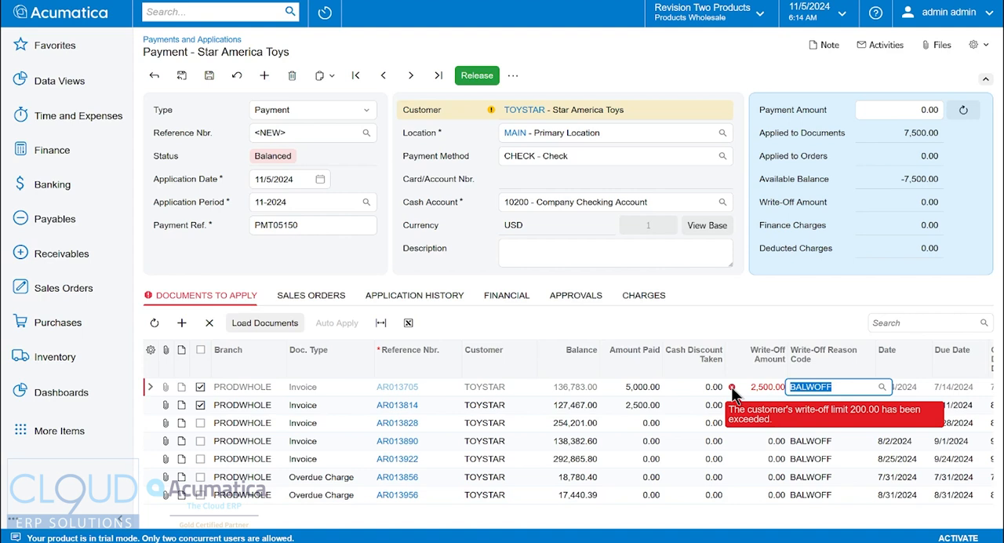
Set the write-off amount on invoice AR013705 to 200.00 and match the payment amount to the applied 7,500.00.
{"action": "left_click", "coordinate": [781, 389]}
{"action": "type", "text": "200"}
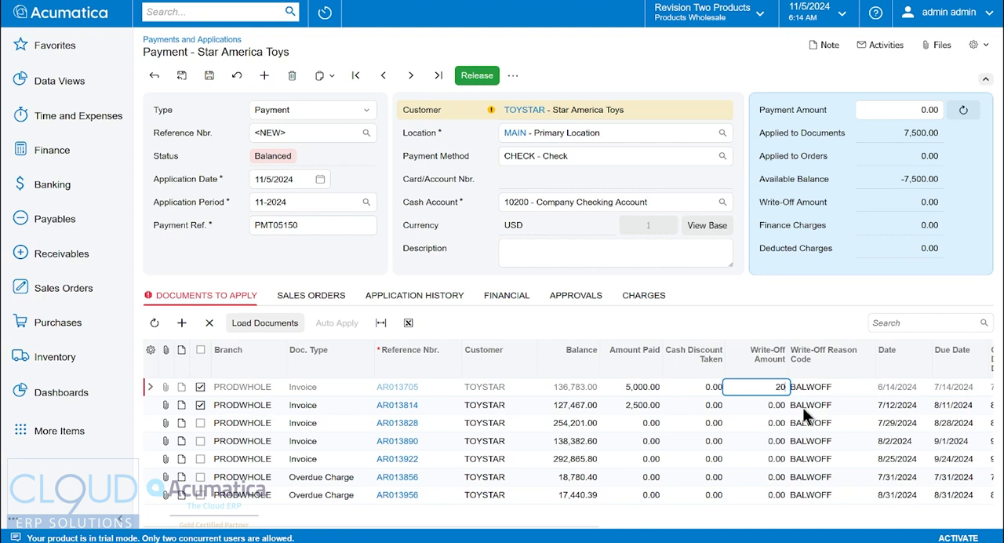
{"action": "key", "text": "Tab"}
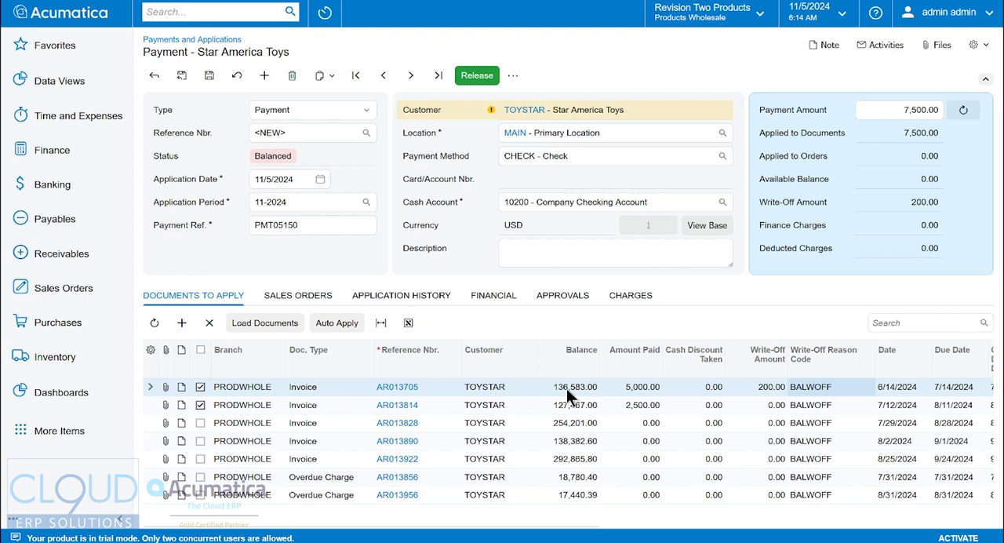
Release the 7,500.00 payment with write-off reason BALWOFF and review its application history and charges.
{"action": "double_click", "coordinate": [917, 135]}
{"action": "left_click", "coordinate": [822, 388]}
{"action": "left_click", "coordinate": [477, 75]}
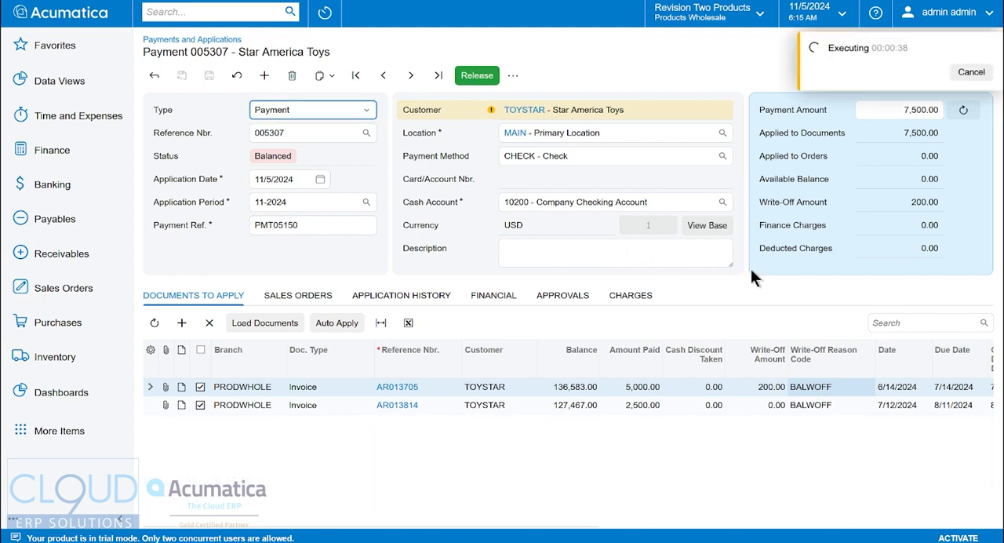
{"action": "left_click", "coordinate": [401, 295]}
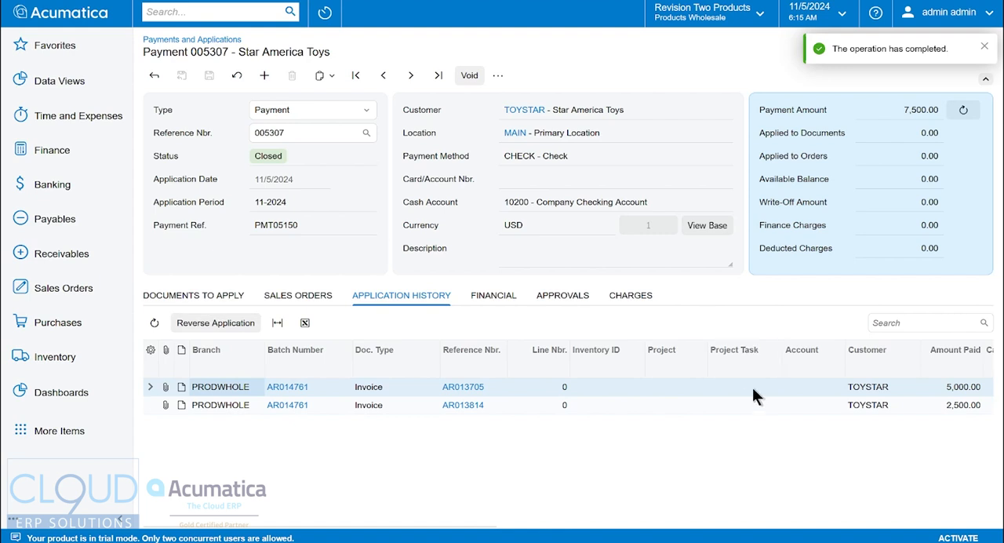
{"action": "left_click", "coordinate": [632, 304]}
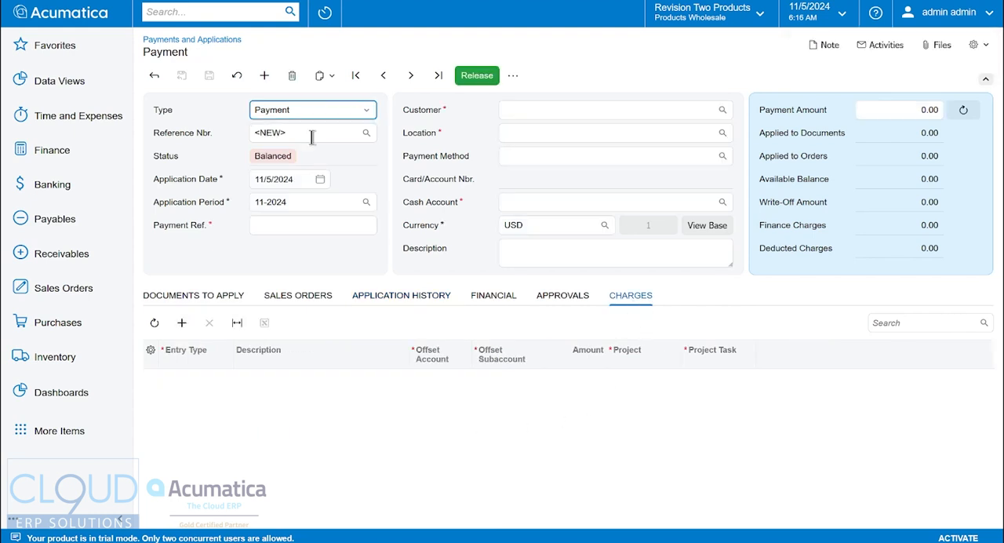
Start a new payment, enter a payment reference and choose Star America Toys as the customer.
{"action": "key", "text": "Tab"}
{"action": "key", "text": "Tab"}
{"action": "key", "text": "Tab"}
{"action": "key", "text": "Tab"}
{"action": "type", "text": "8593058"}
{"action": "key", "text": "Tab"}
{"action": "type", "text": "toy"}
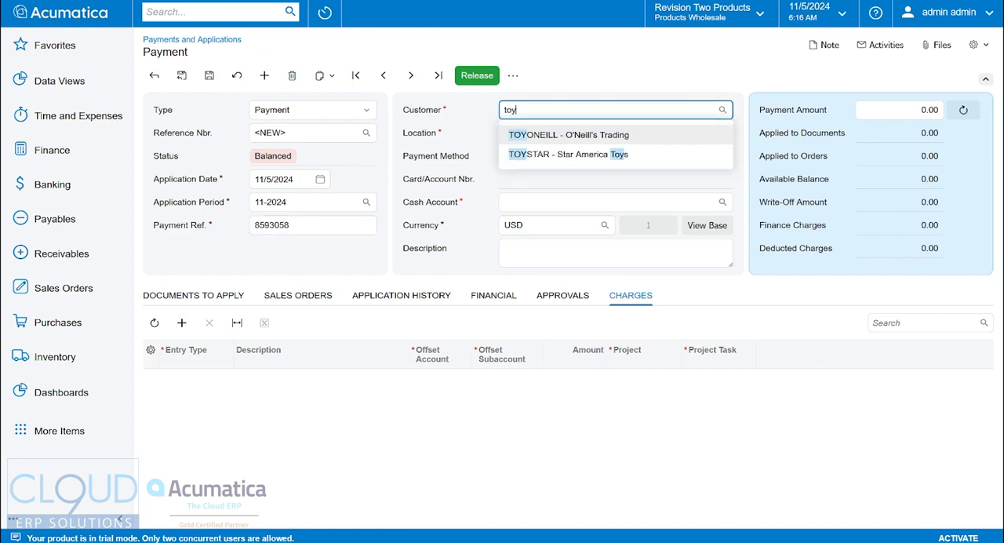
{"action": "key", "text": "Down"}
{"action": "key", "text": "Return"}
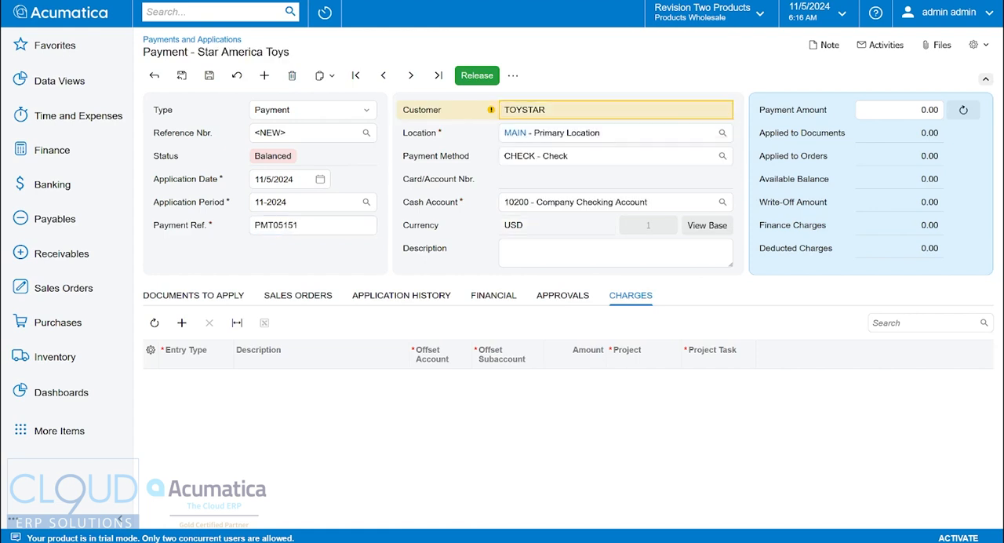
Apply 500.00 of the new payment to invoice AR013705.
{"action": "left_click", "coordinate": [219, 306]}
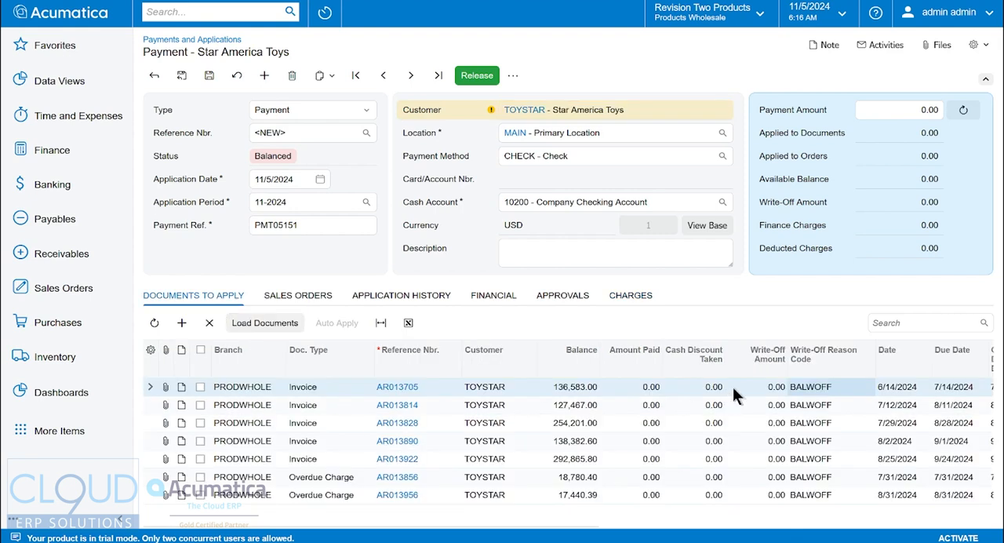
{"action": "left_click", "coordinate": [663, 387]}
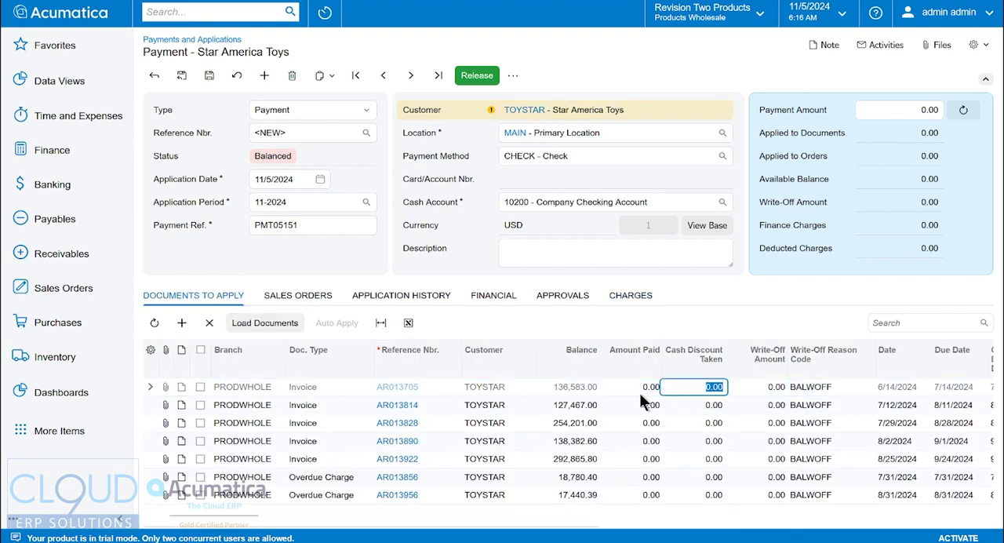
{"action": "left_click", "coordinate": [647, 388]}
{"action": "type", "text": "500"}
{"action": "key", "text": "Tab"}
Add a BANKFEE charge of 5.00 to the payment and compare it with the amount applied to invoice AR013705.
{"action": "left_click", "coordinate": [631, 296]}
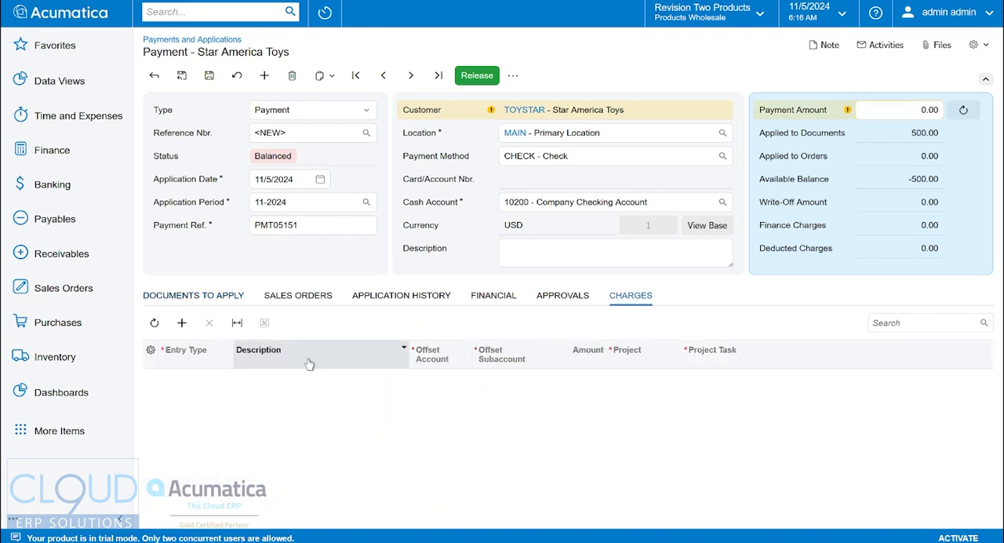
{"action": "left_click", "coordinate": [181, 322]}
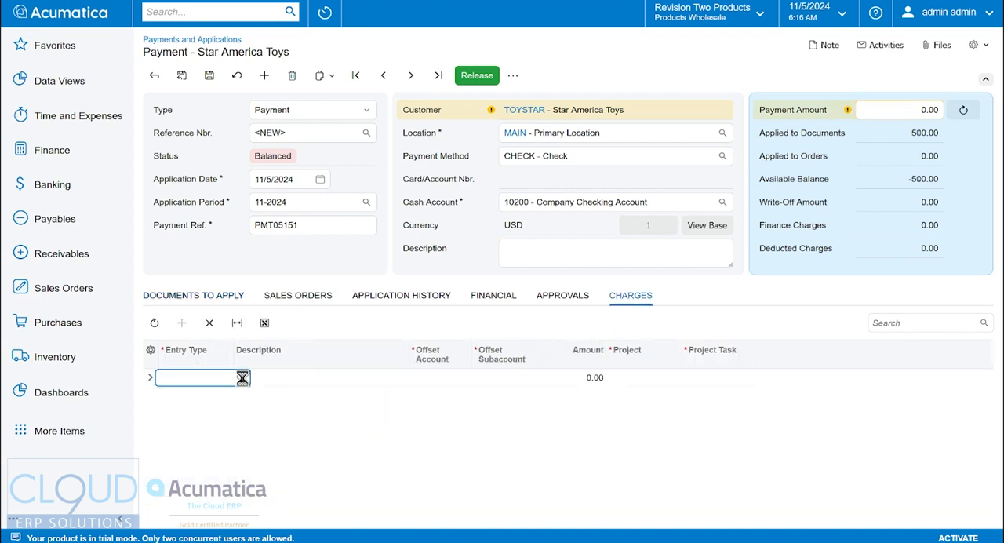
{"action": "left_click", "coordinate": [240, 378]}
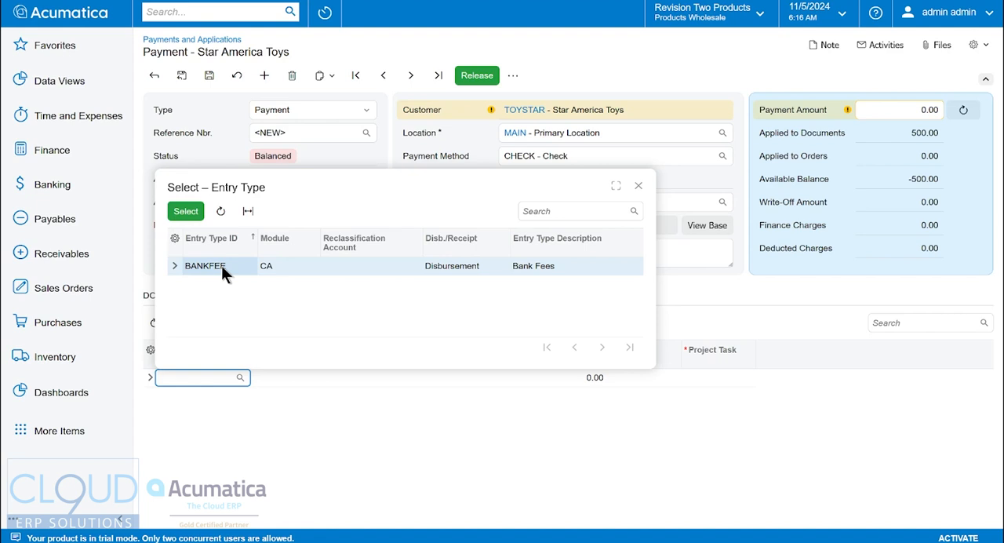
{"action": "double_click", "coordinate": [221, 266]}
{"action": "key", "text": "Tab"}
{"action": "key", "text": "Tab"}
{"action": "key", "text": "Tab"}
{"action": "type", "text": "5"}
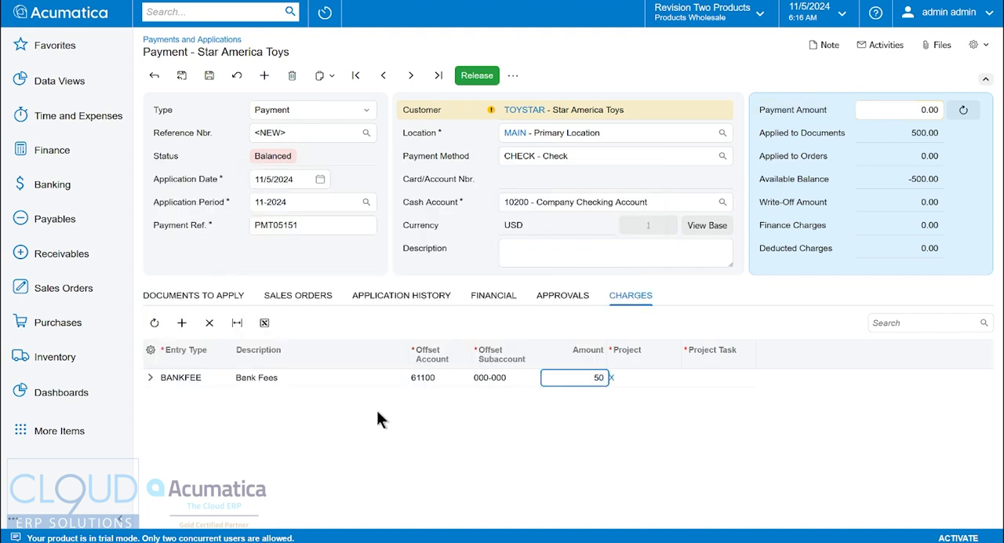
{"action": "key", "text": "Tab"}
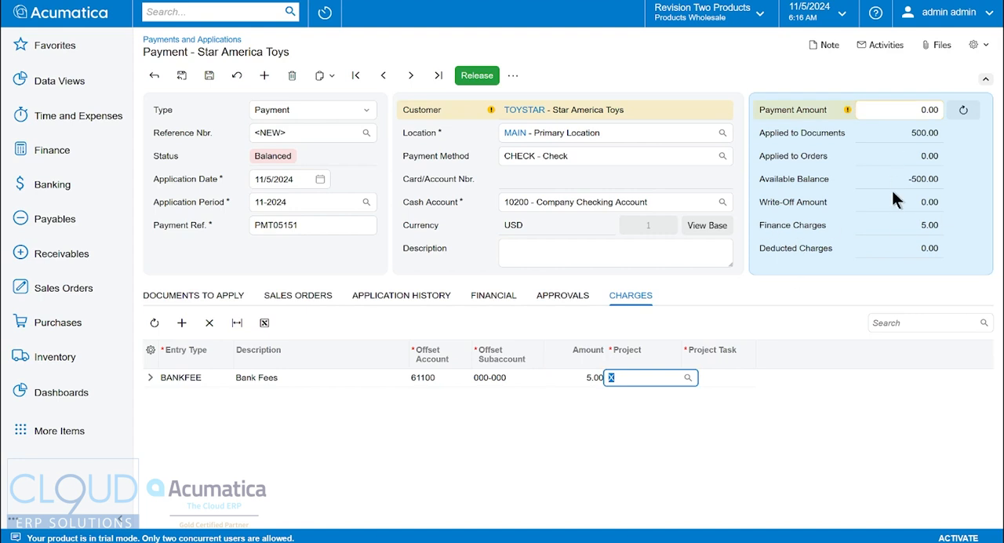
{"action": "left_click", "coordinate": [213, 296]}
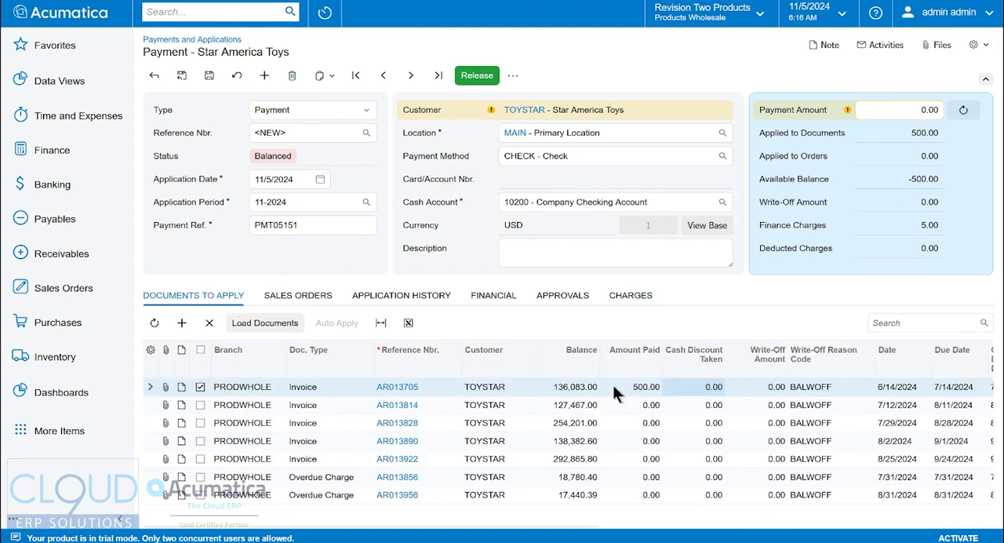
{"action": "left_click", "coordinate": [633, 302]}
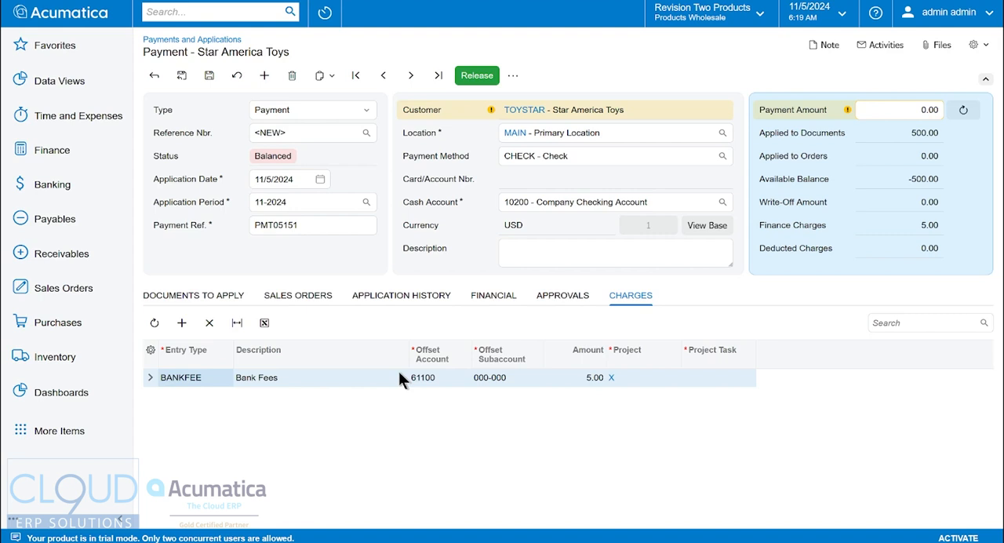
Discard the unsaved payment and start a new one for customer Star America Toys.
{"action": "left_click", "coordinate": [263, 75]}
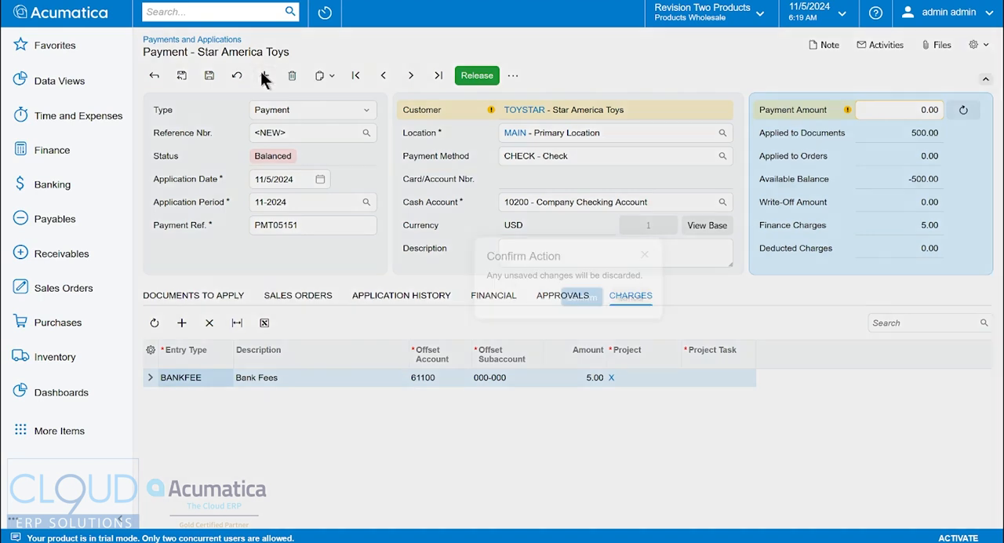
{"action": "left_click", "coordinate": [579, 298]}
{"action": "key", "text": "Tab"}
{"action": "key", "text": "Tab"}
{"action": "key", "text": "Tab"}
{"action": "key", "text": "Tab"}
{"action": "key", "text": "Tab"}
{"action": "type", "text": "t"}
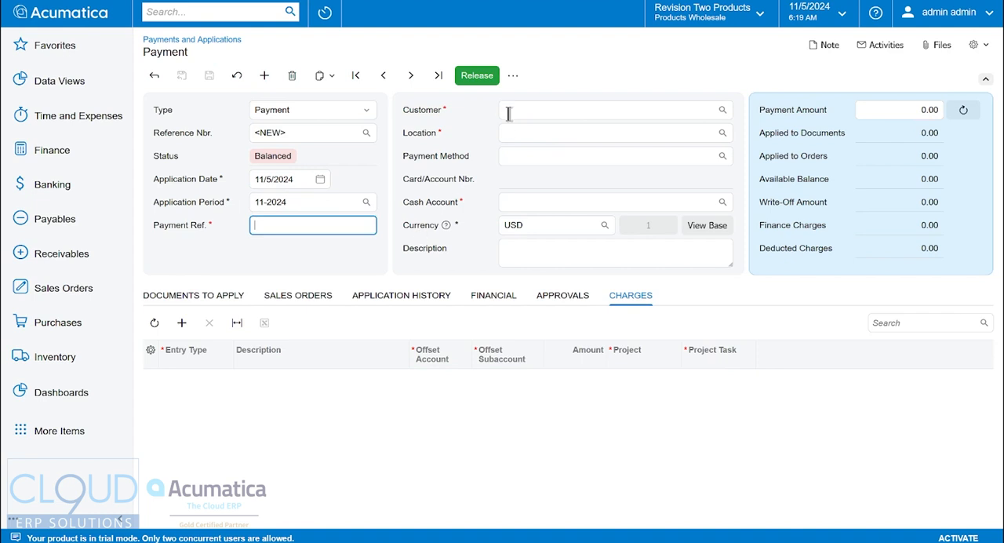
{"action": "type", "text": "toy"}
{"action": "left_click", "coordinate": [603, 156]}
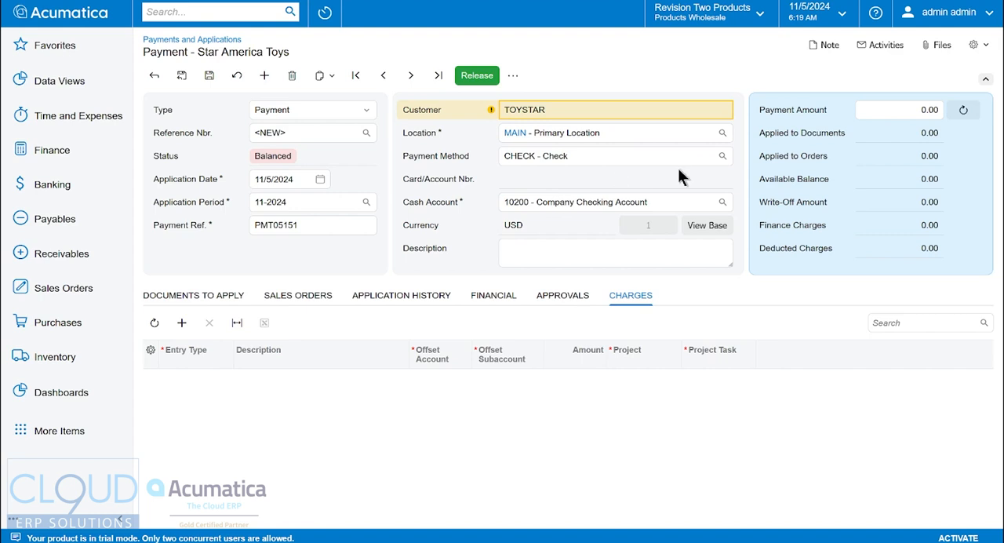
Set the payment method to ACUPAYCC, keeping the new card option enabled.
{"action": "left_click", "coordinate": [723, 155]}
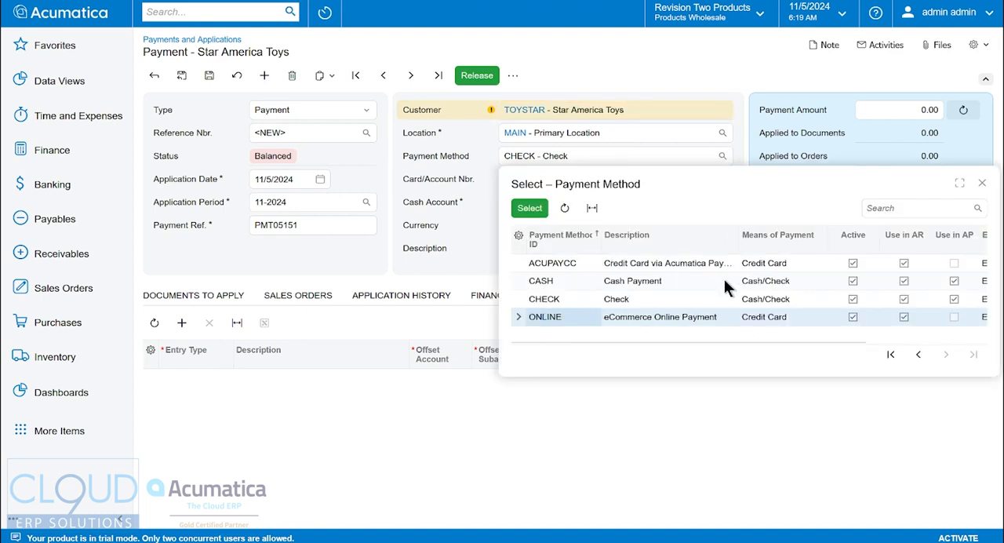
{"action": "double_click", "coordinate": [556, 263]}
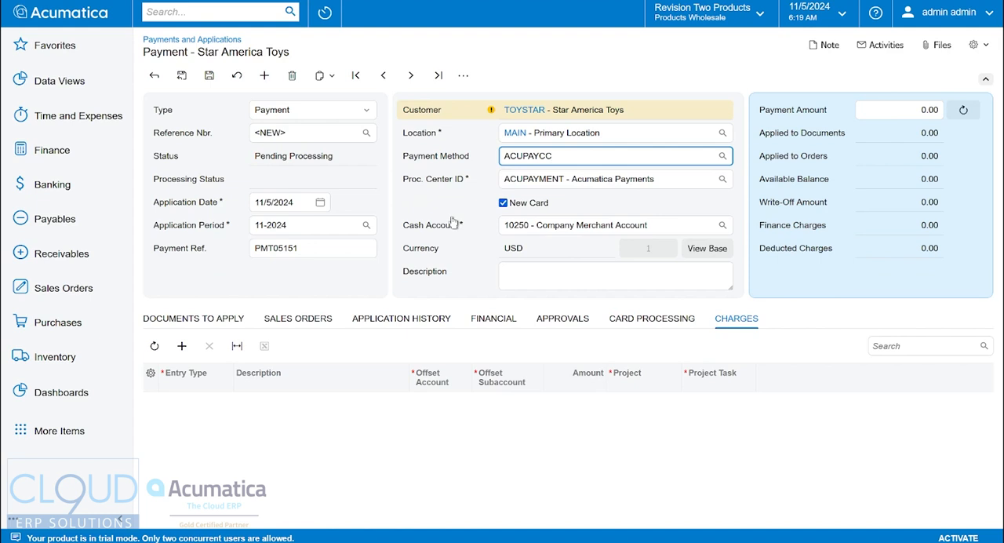
{"action": "left_click", "coordinate": [502, 203]}
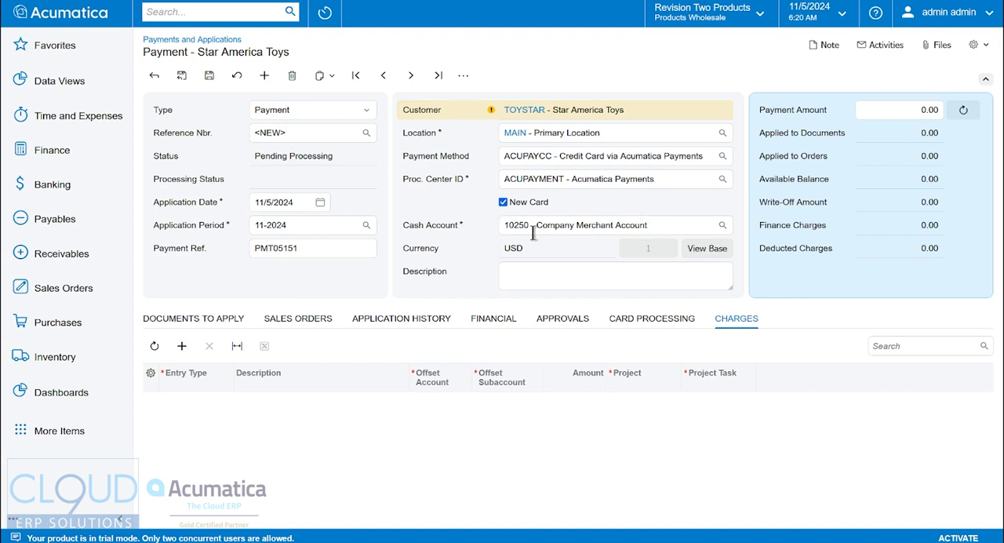
Apply 10.00 to invoice AR013705, match the payment amount to the applied total and save the payment.
{"action": "left_click", "coordinate": [201, 318]}
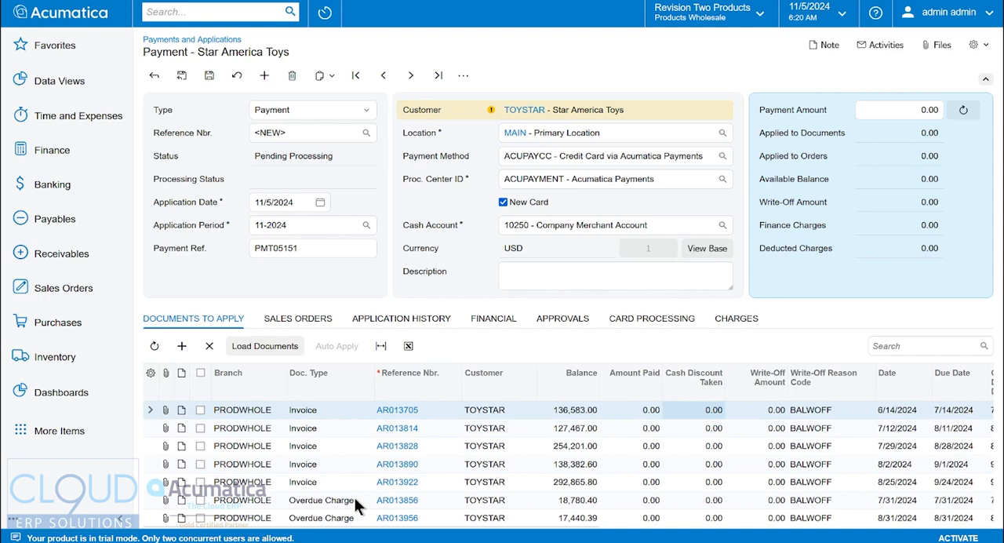
{"action": "left_click", "coordinate": [642, 410]}
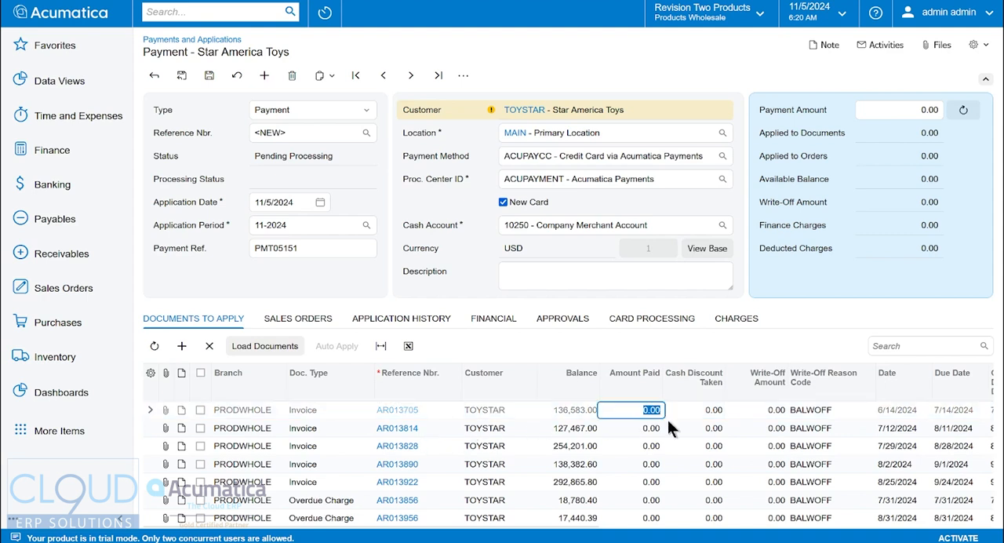
{"action": "type", "text": "10"}
{"action": "key", "text": "Tab"}
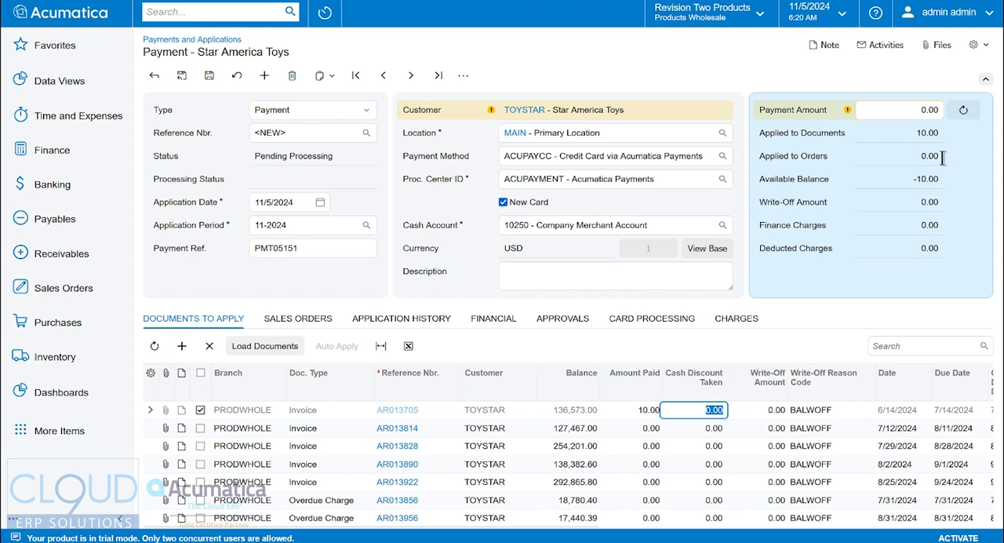
{"action": "left_click", "coordinate": [962, 110]}
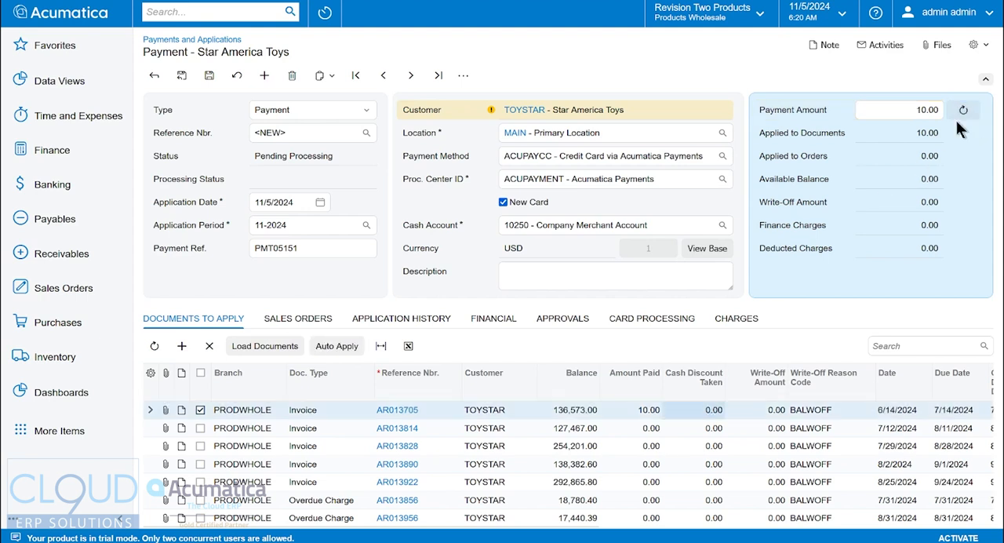
{"action": "key", "text": "ctrl+s"}
Start capturing the card payment and enter the cardholder's name and the credit card number.
{"action": "left_click", "coordinate": [463, 75]}
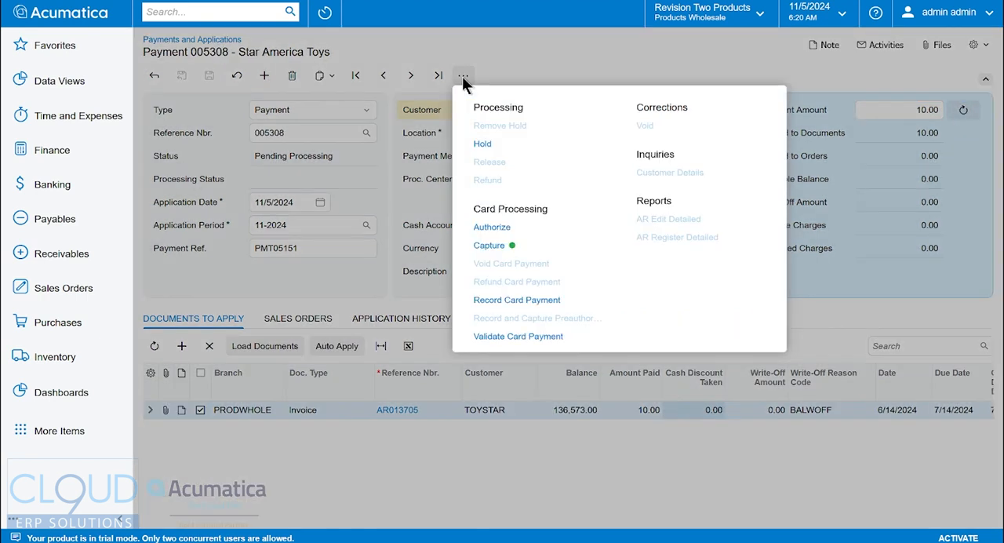
{"action": "left_click", "coordinate": [491, 246]}
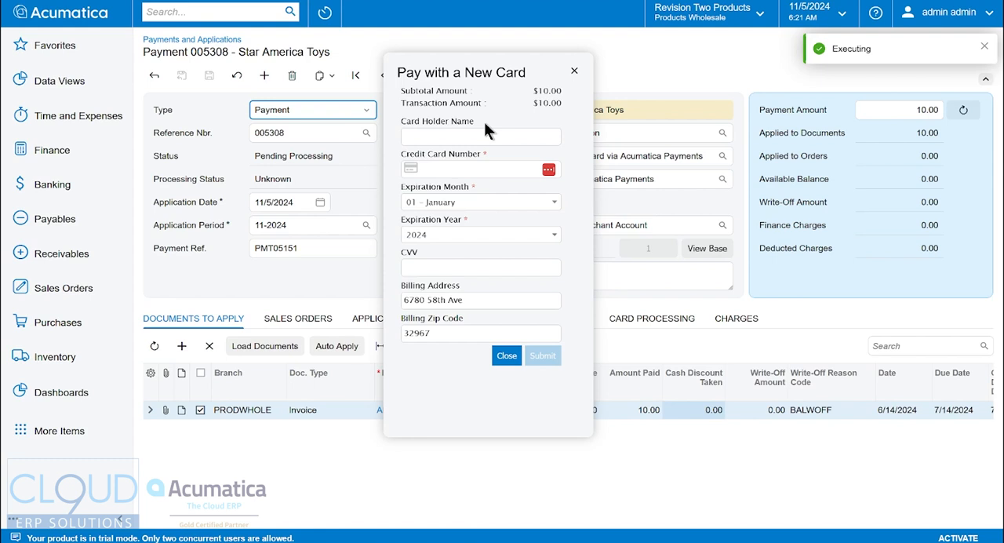
{"action": "left_click", "coordinate": [471, 138]}
{"action": "type", "text": "John Doe"}
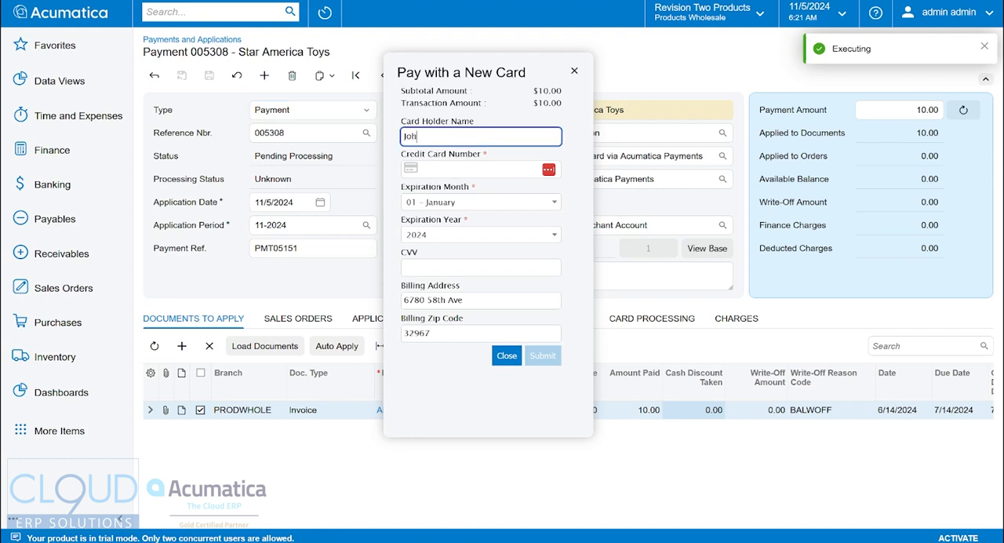
{"action": "key", "text": "Tab"}
{"action": "key", "text": "ctrl+v"}
{"action": "key", "text": "Tab"}
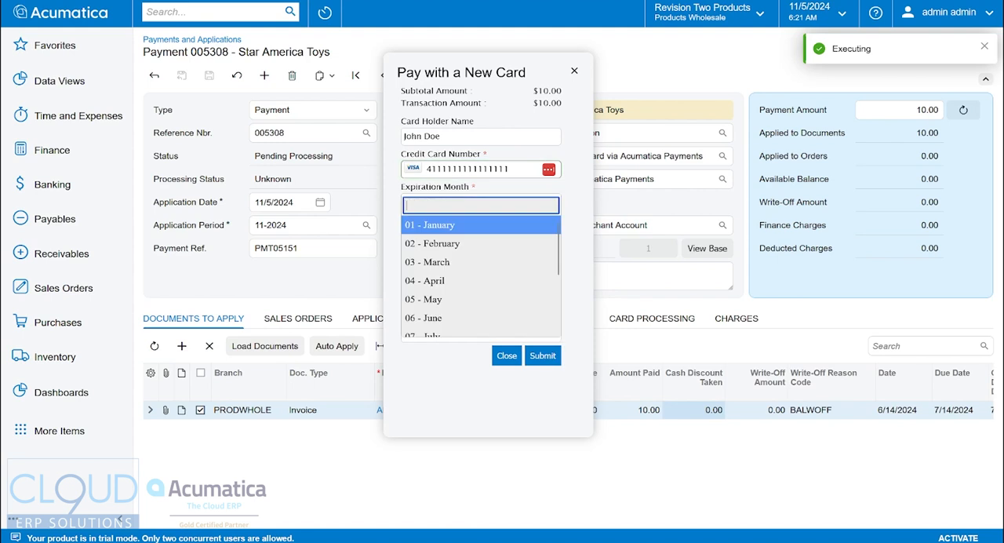
Set the card's expiration to March 2025, enter the CVV and submit the card payment.
{"action": "left_click", "coordinate": [439, 262]}
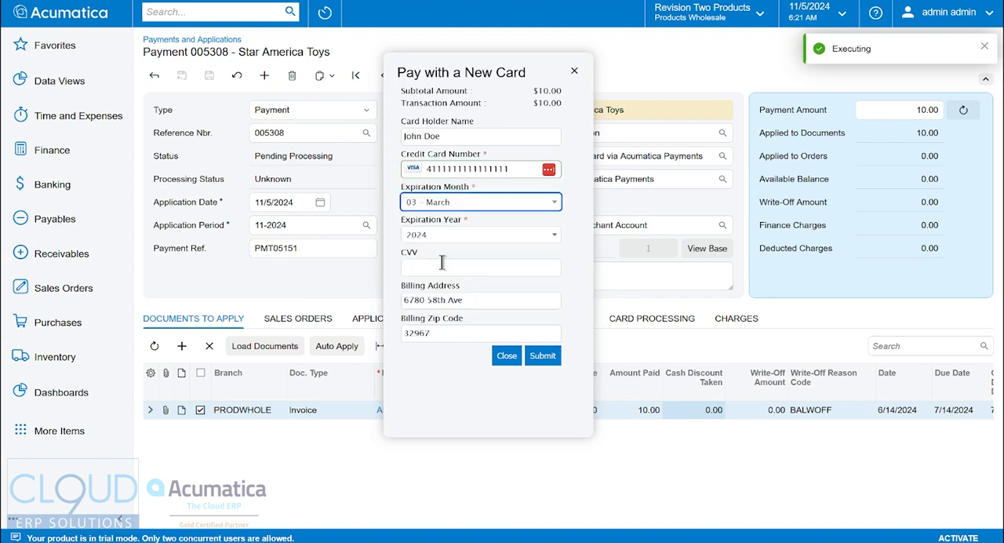
{"action": "left_click", "coordinate": [488, 237]}
{"action": "left_click", "coordinate": [444, 132]}
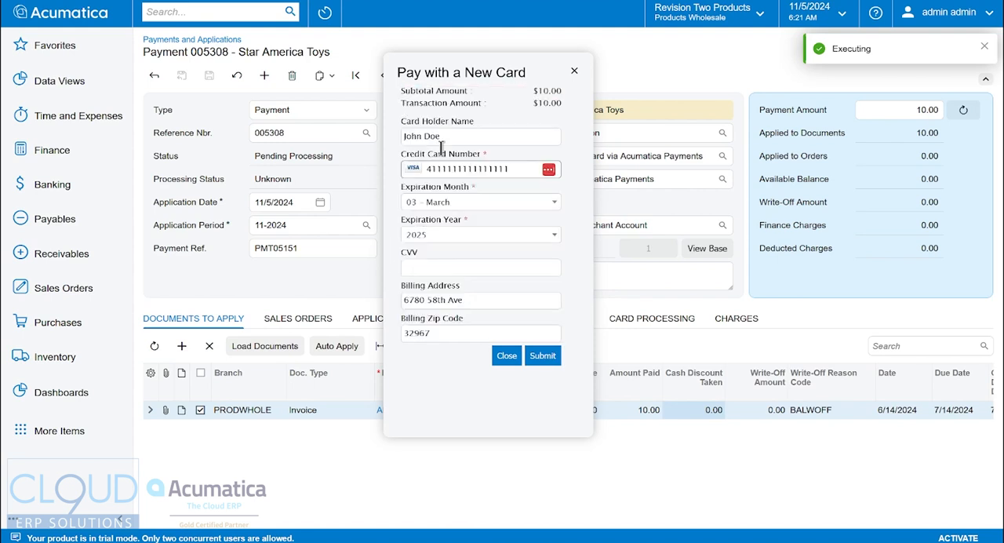
{"action": "left_click", "coordinate": [455, 269]}
{"action": "type", "text": "123"}
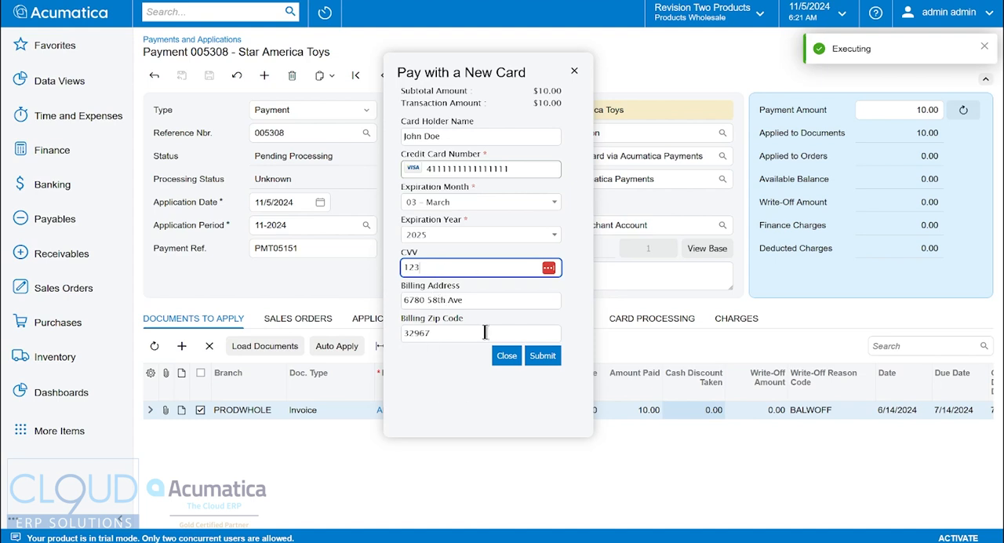
{"action": "left_click", "coordinate": [541, 363]}
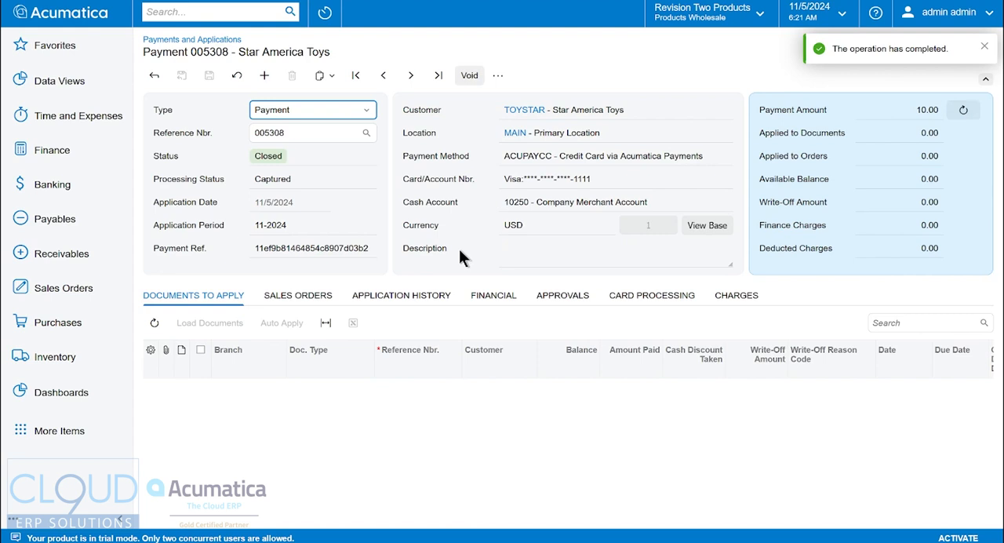
Review the captured payment's application history and its card processing transaction, including authorization number, processing status and CVV verification.
{"action": "left_click", "coordinate": [431, 300]}
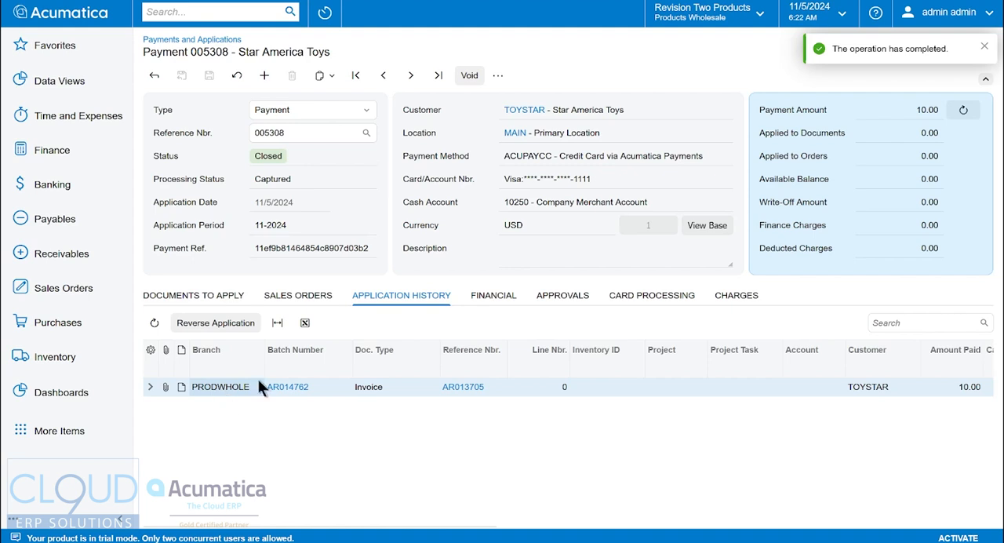
{"action": "left_click", "coordinate": [640, 295]}
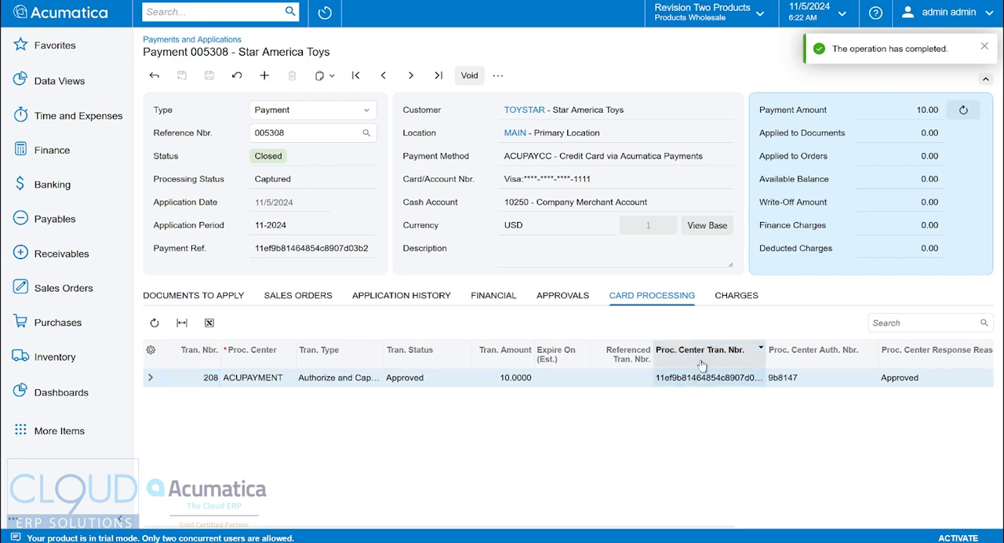
{"action": "left_click", "coordinate": [793, 378]}
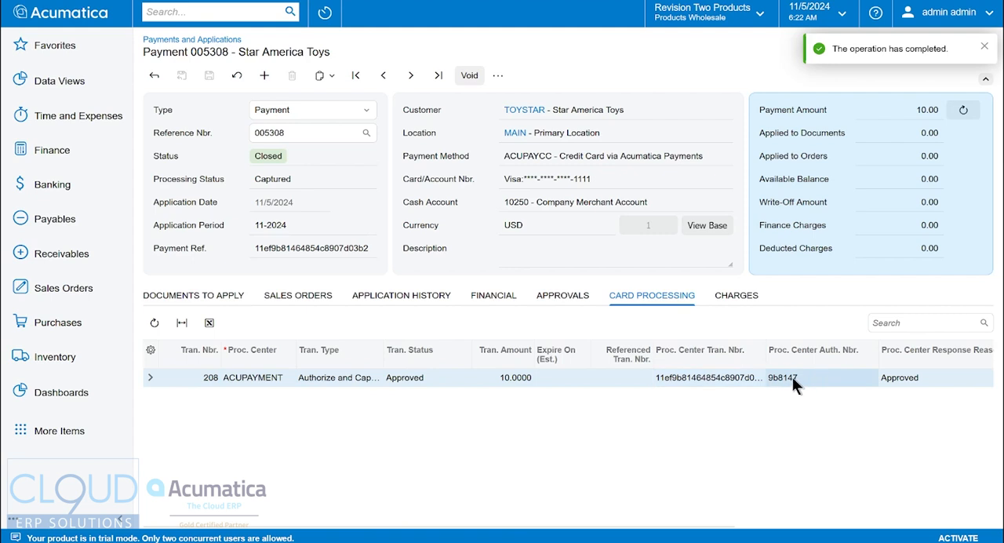
{"action": "left_click_drag", "start_coordinate": [553, 525], "coordinate": [793, 527]}
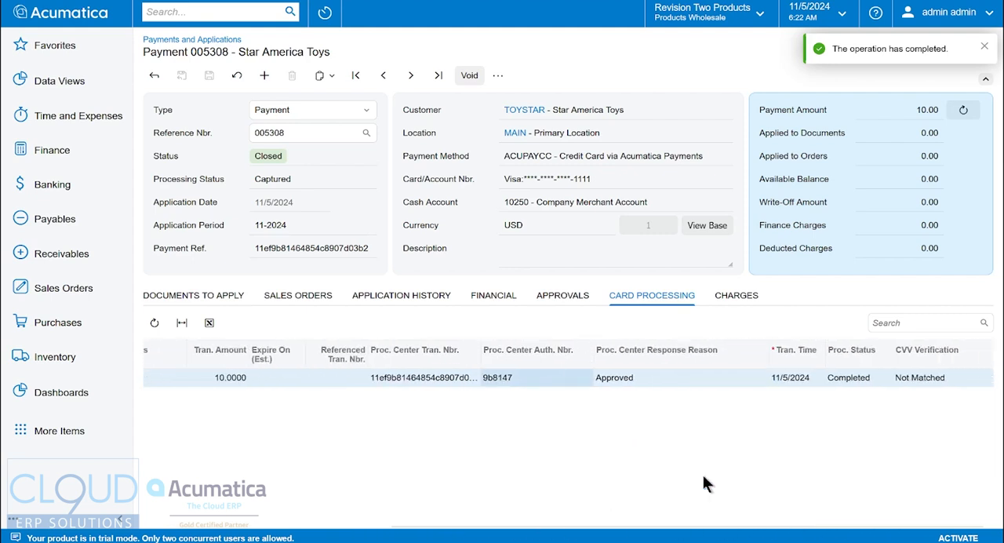
Search for payment processing pages with "pay proce" and look through the Receivables processes.
{"action": "left_click", "coordinate": [201, 11]}
{"action": "type", "text": "pay proce"}
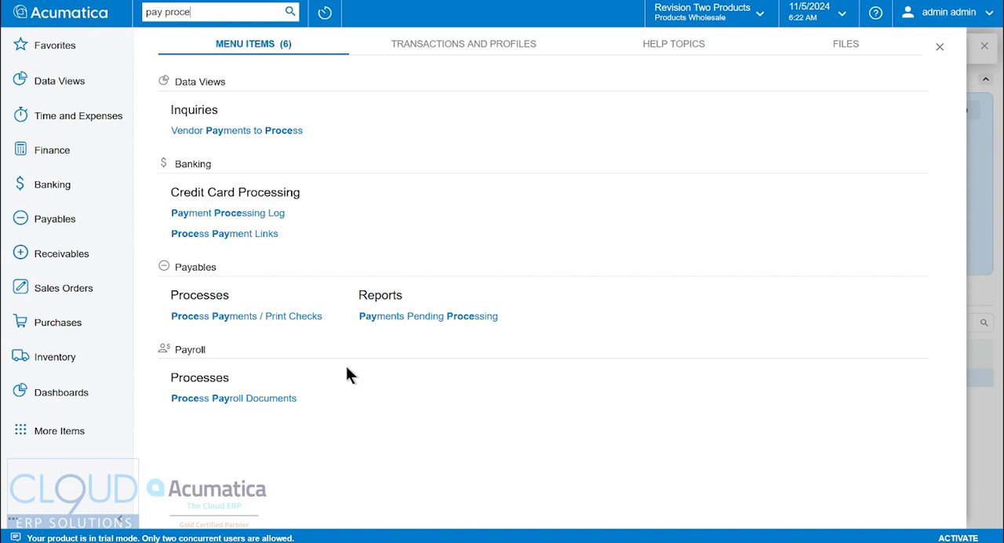
{"action": "left_click", "coordinate": [283, 316]}
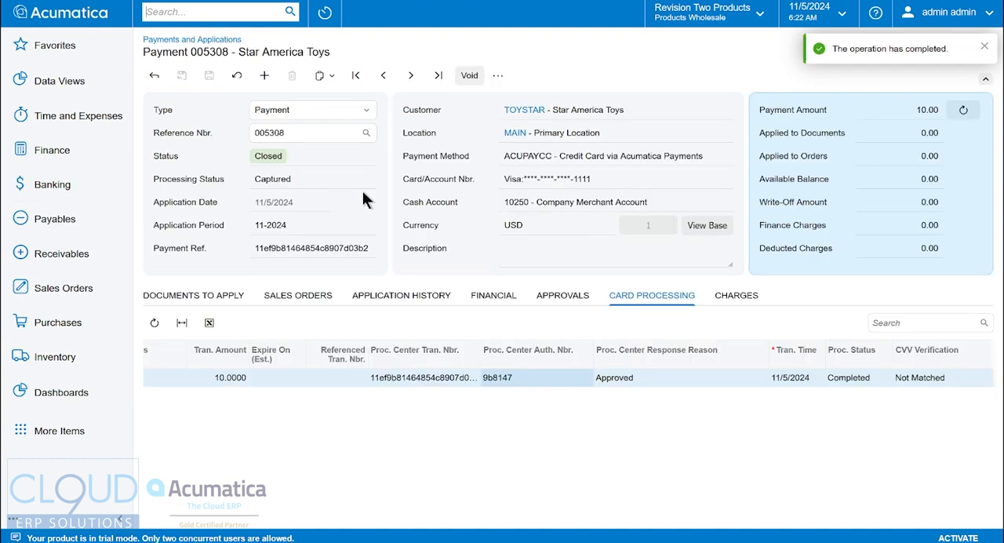
{"action": "left_click", "coordinate": [91, 263]}
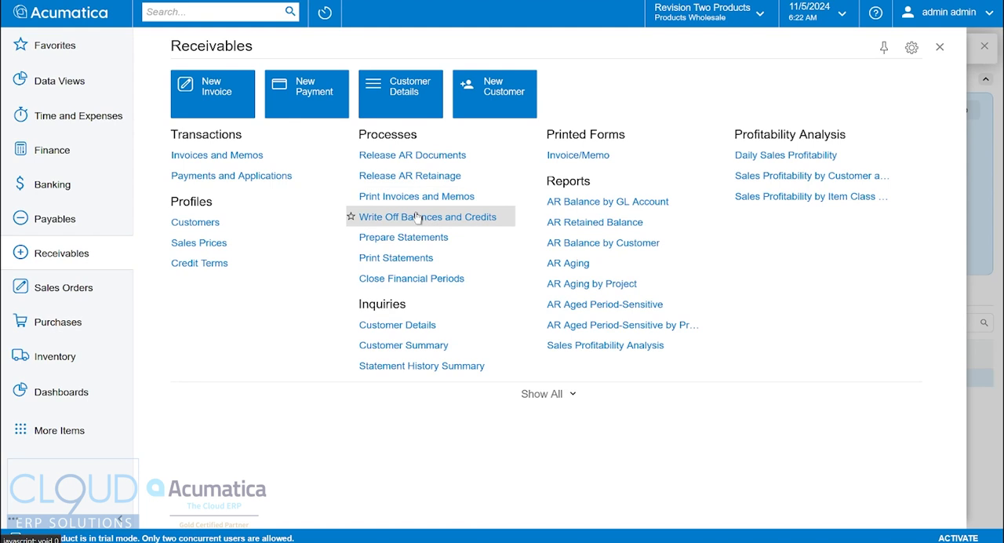
{"action": "mouse_move", "coordinate": [303, 264]}
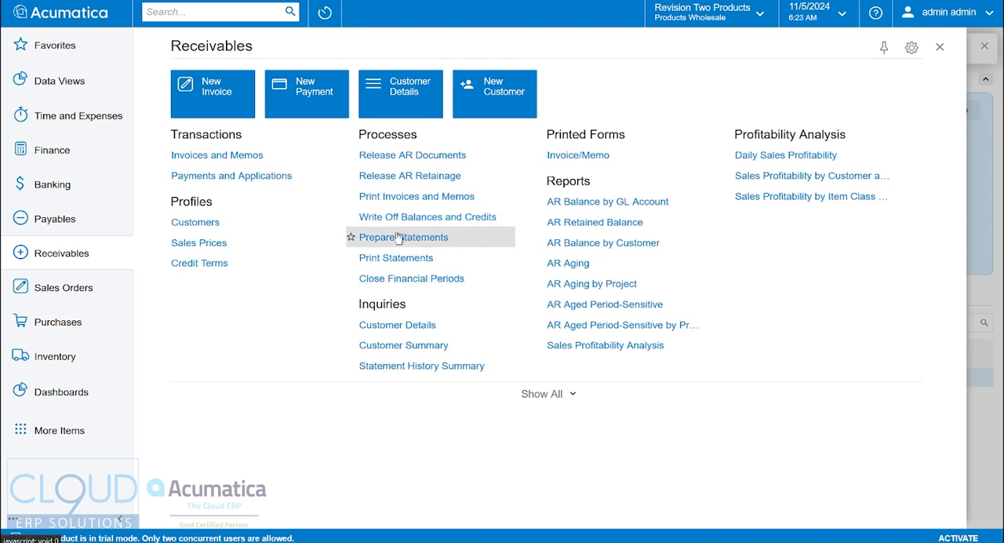
{"action": "left_click", "coordinate": [941, 48]}
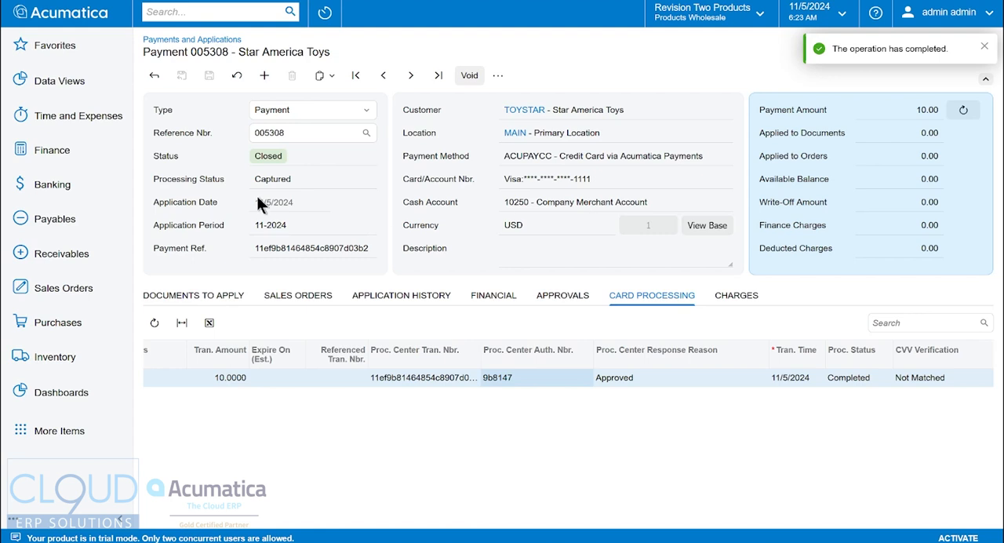